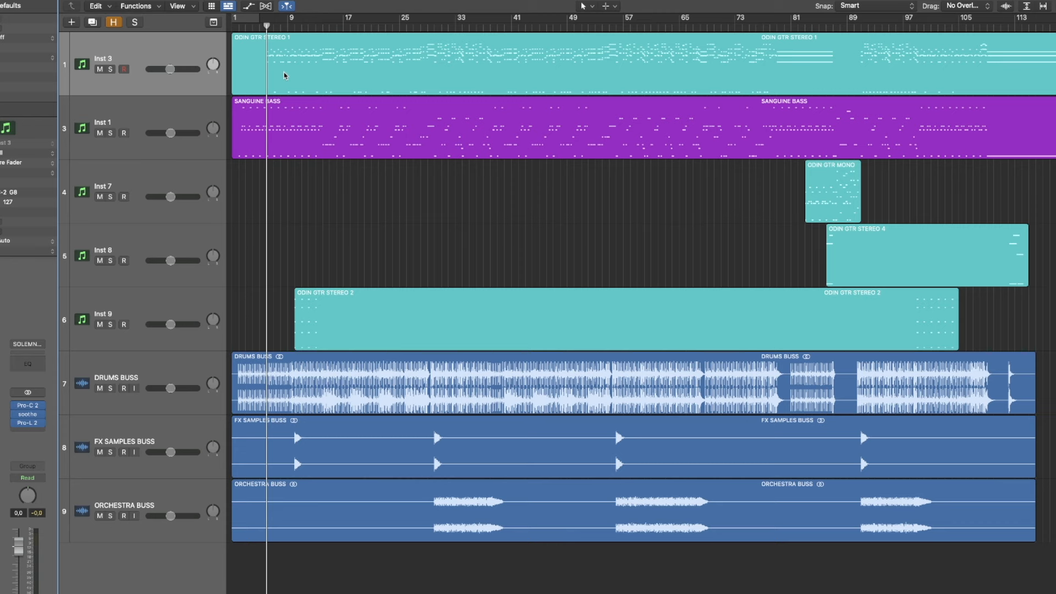
Examine the start of the guitar riff at bar 6 alongside the bass and drum parts in the arrangement.
{"action": "key", "text": "super+Right"}
{"action": "key", "text": "super+Right"}
{"action": "key", "text": "super+Right"}
{"action": "key", "text": "super+Right"}
{"action": "key", "text": "super+Right"}
{"action": "key", "text": "super+Right"}
{"action": "key", "text": "super+Right"}
{"action": "key", "text": "super+Right"}
{"action": "key", "text": "super+Right"}
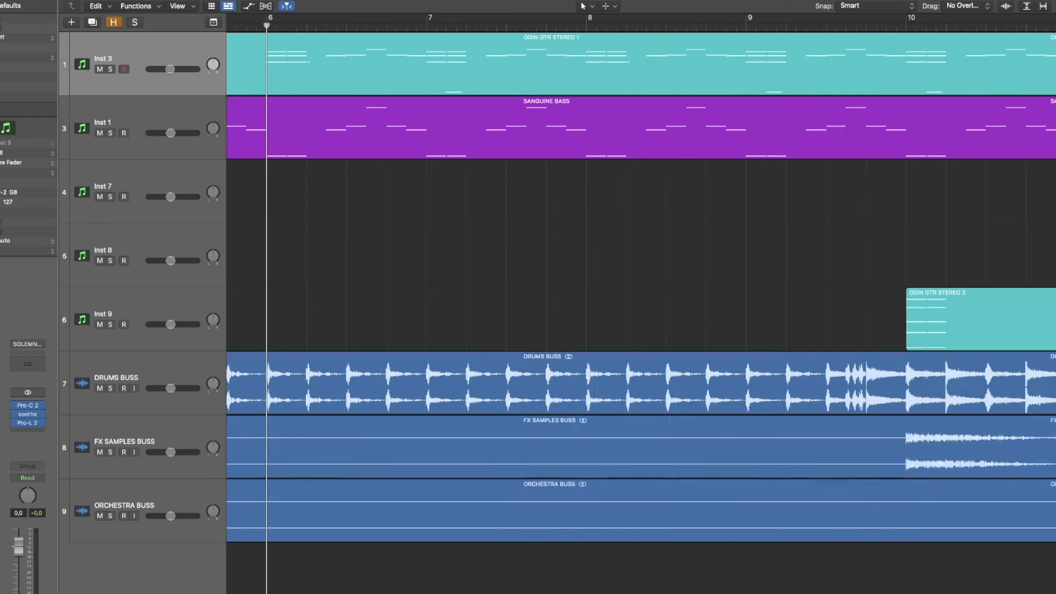
{"action": "scroll", "coordinate": [651, 351], "scroll_direction": "left", "scroll_amount": 4}
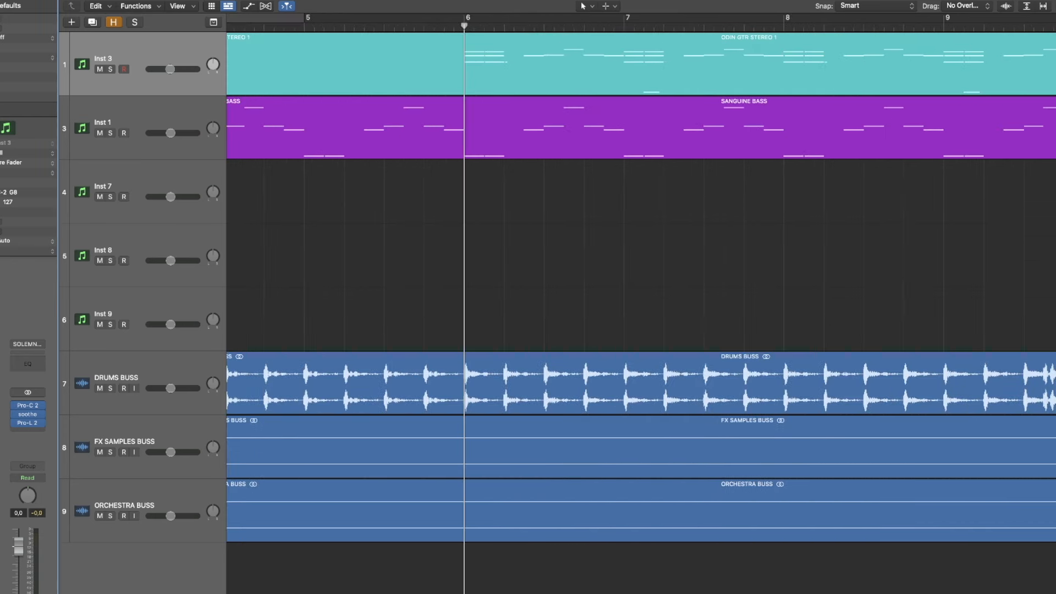
{"action": "key", "text": "super+Left"}
{"action": "key", "text": "super+Left"}
{"action": "key", "text": "super+Left"}
{"action": "scroll", "coordinate": [523, 71], "scroll_direction": "left", "scroll_amount": 2}
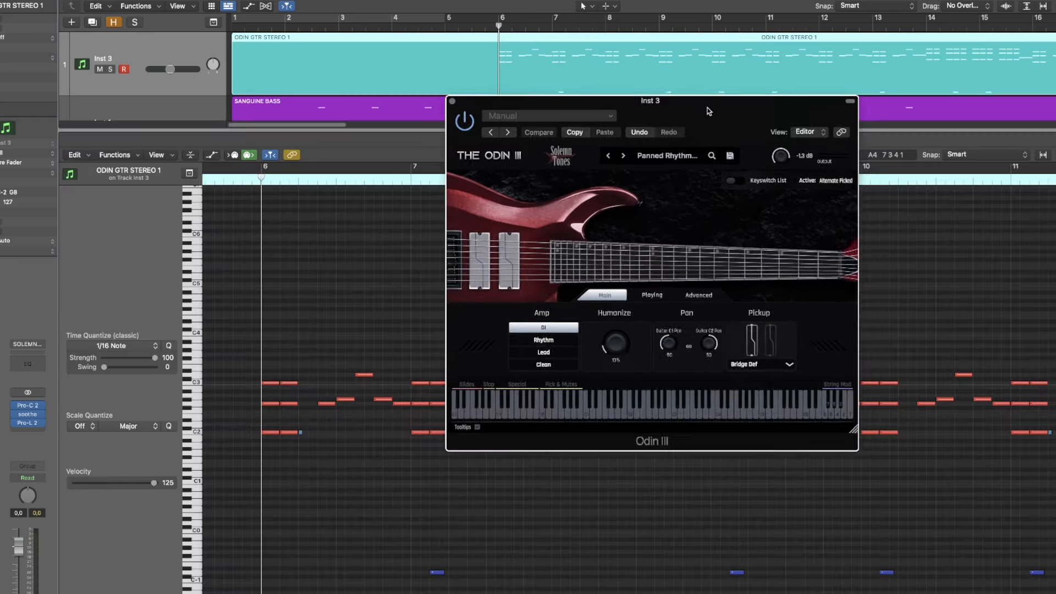
Open Odin III's advanced settings, review the tuning options and play the riff in 7str Drop A.
{"action": "left_click_drag", "start_coordinate": [707, 106], "coordinate": [721, 100]}
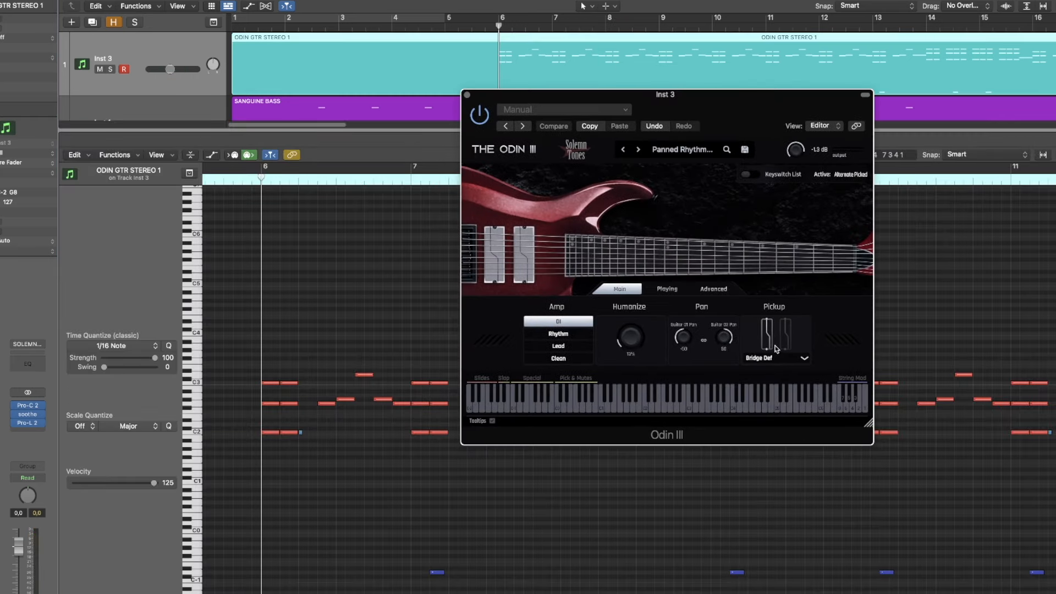
{"action": "left_click", "coordinate": [716, 290]}
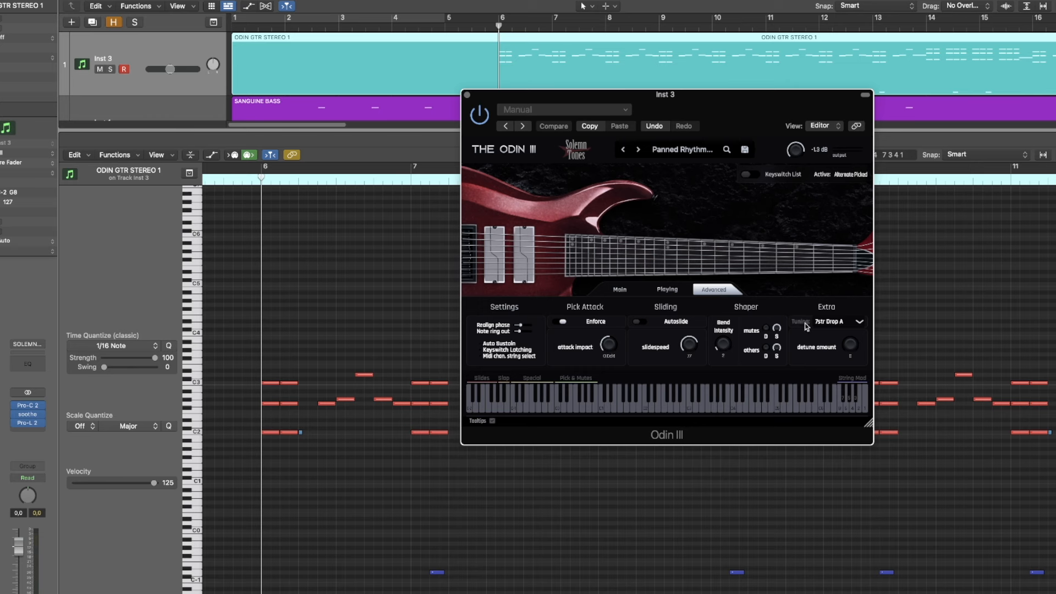
{"action": "left_click", "coordinate": [842, 325]}
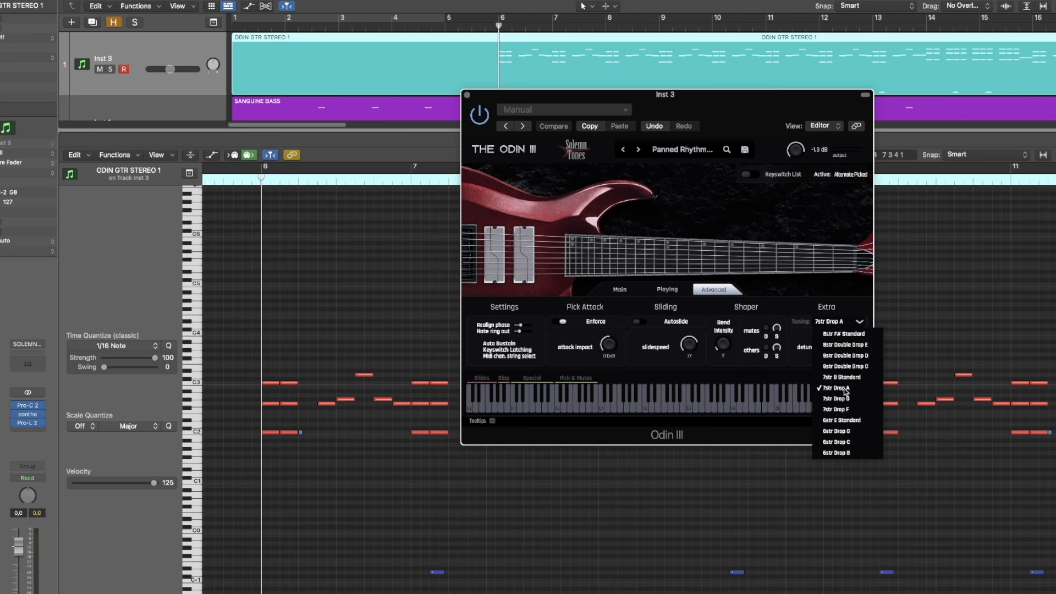
{"action": "key", "text": "space"}
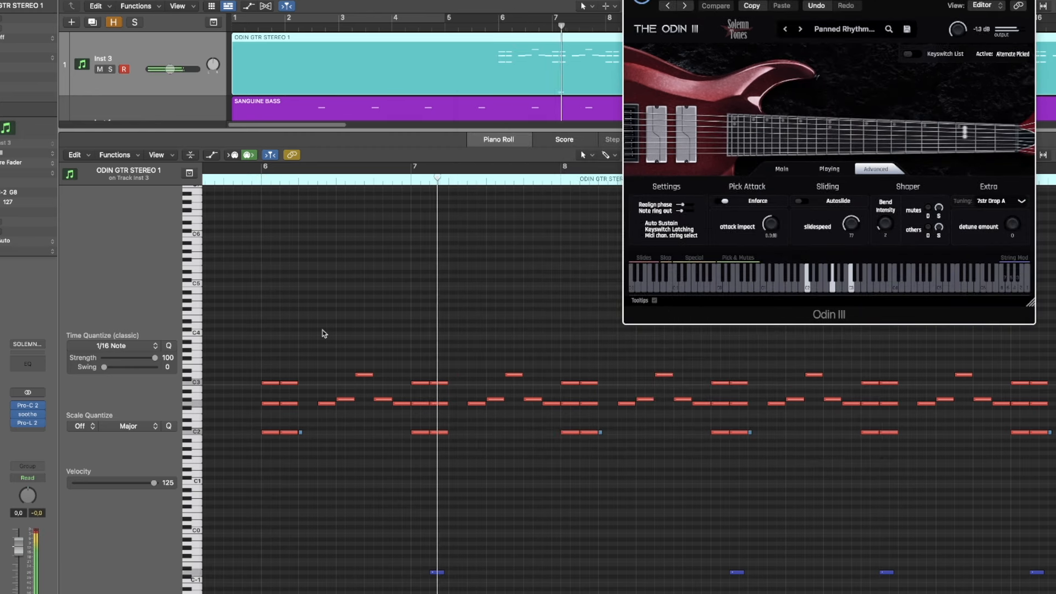
{"action": "key", "text": "space"}
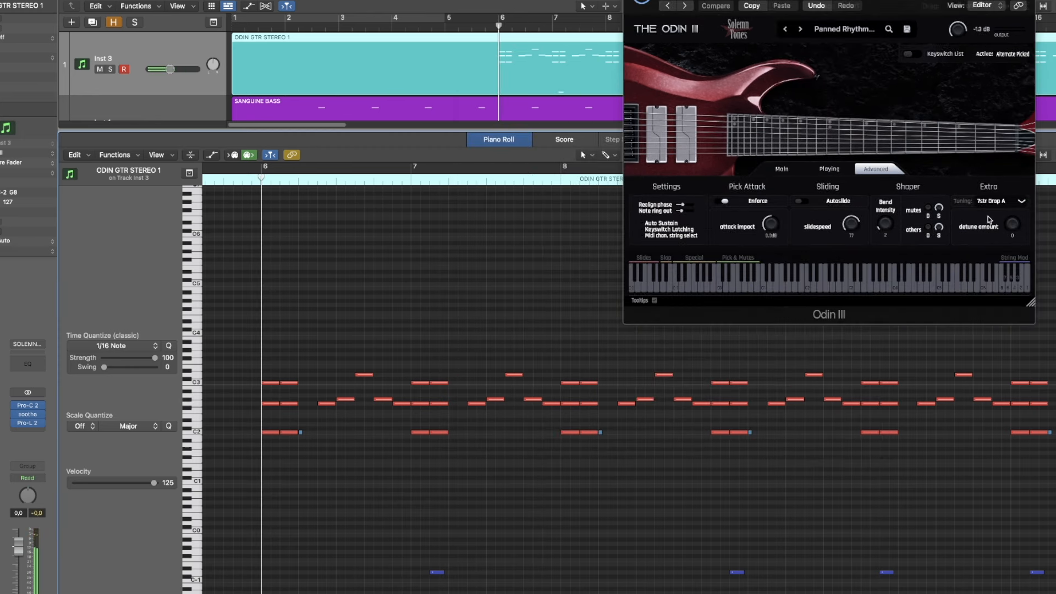
Set the guitar tuning to 6str Drop C and play the riff from bar 6.
{"action": "left_click", "coordinate": [996, 202]}
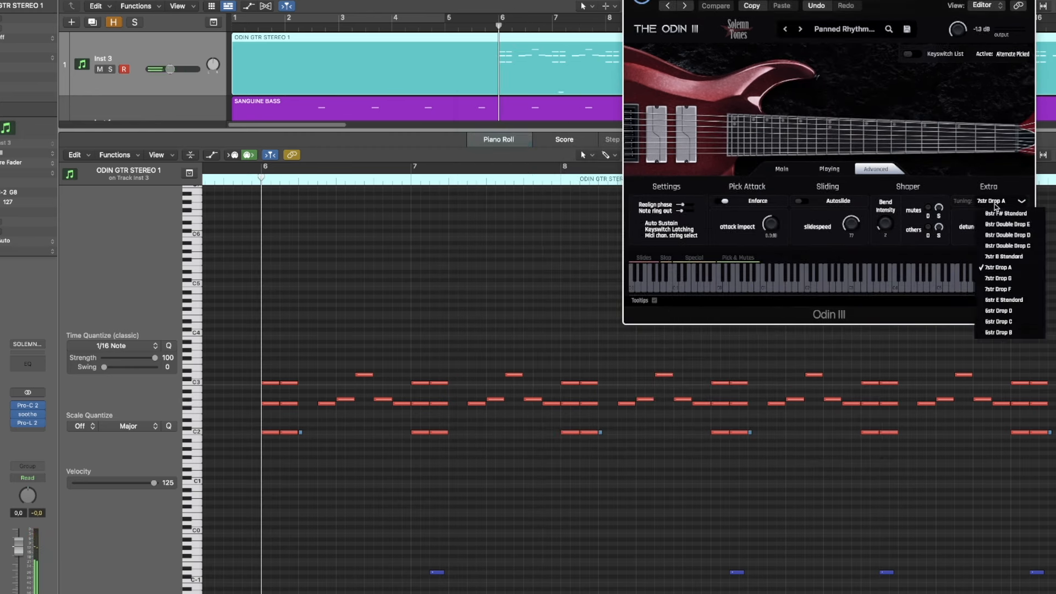
{"action": "left_click", "coordinate": [1014, 323]}
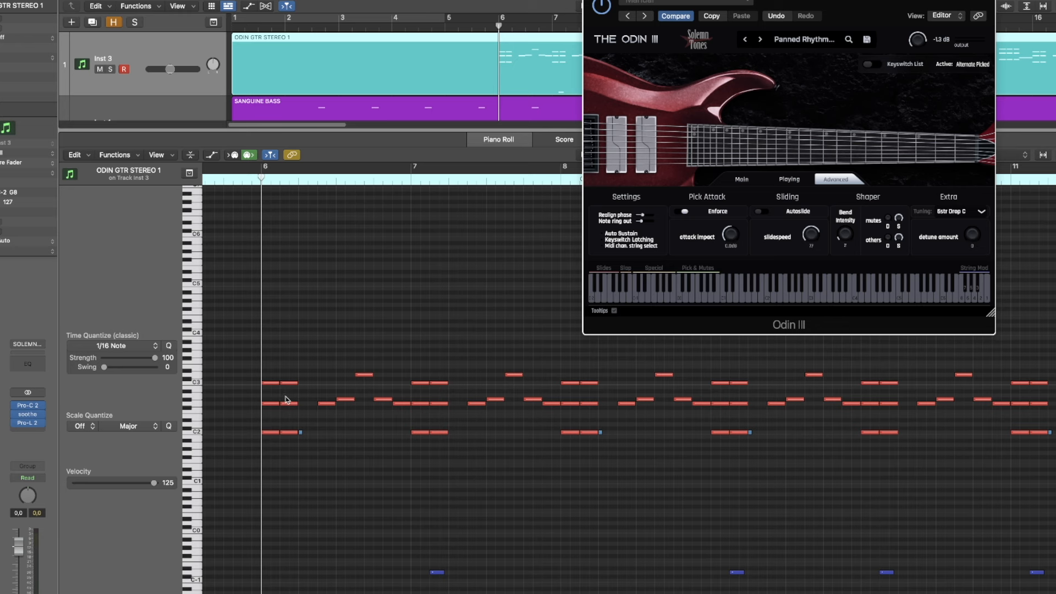
{"action": "key", "text": "space"}
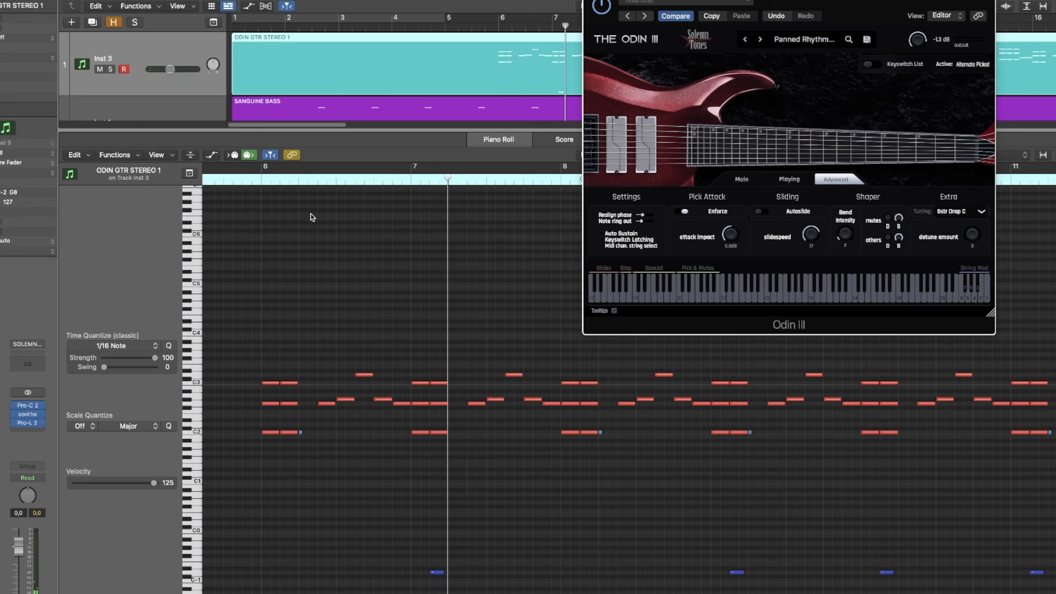
{"action": "key", "text": "space"}
Set the guitar tuning to 7str Drop A and play the riff again for comparison.
{"action": "left_click", "coordinate": [961, 211]}
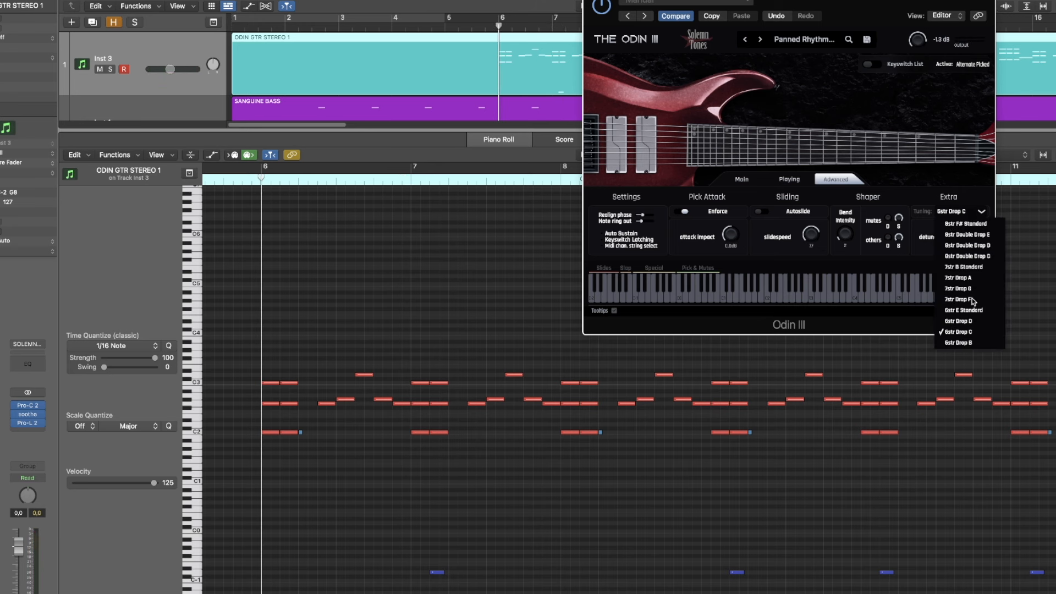
{"action": "left_click", "coordinate": [975, 278]}
{"action": "key", "text": "space"}
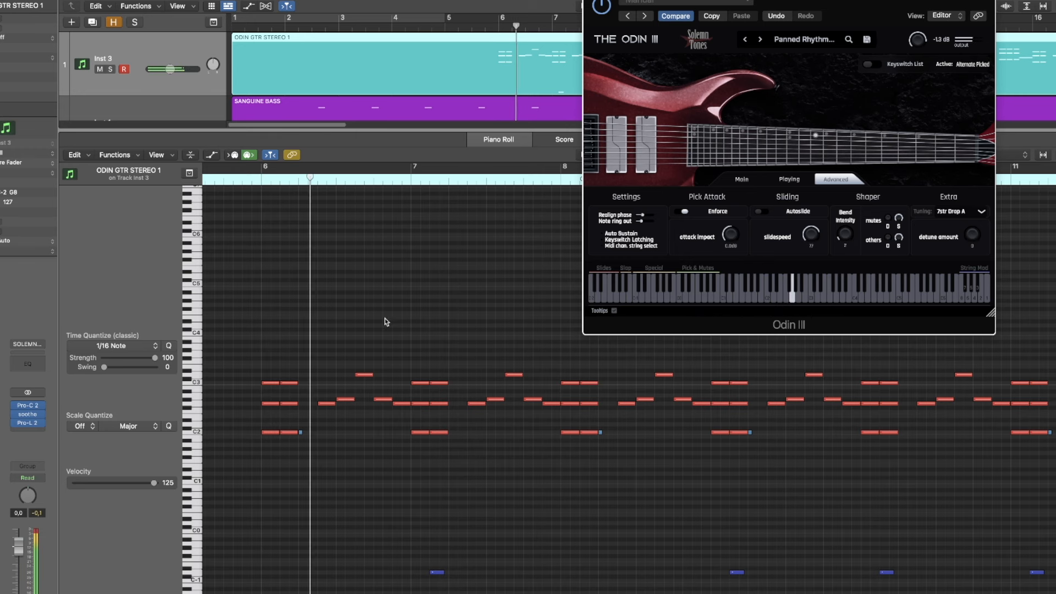
{"action": "key", "text": "space"}
Set the guitar tuning to 8str F# Standard and play the riff from bar 6.
{"action": "left_click", "coordinate": [950, 216]}
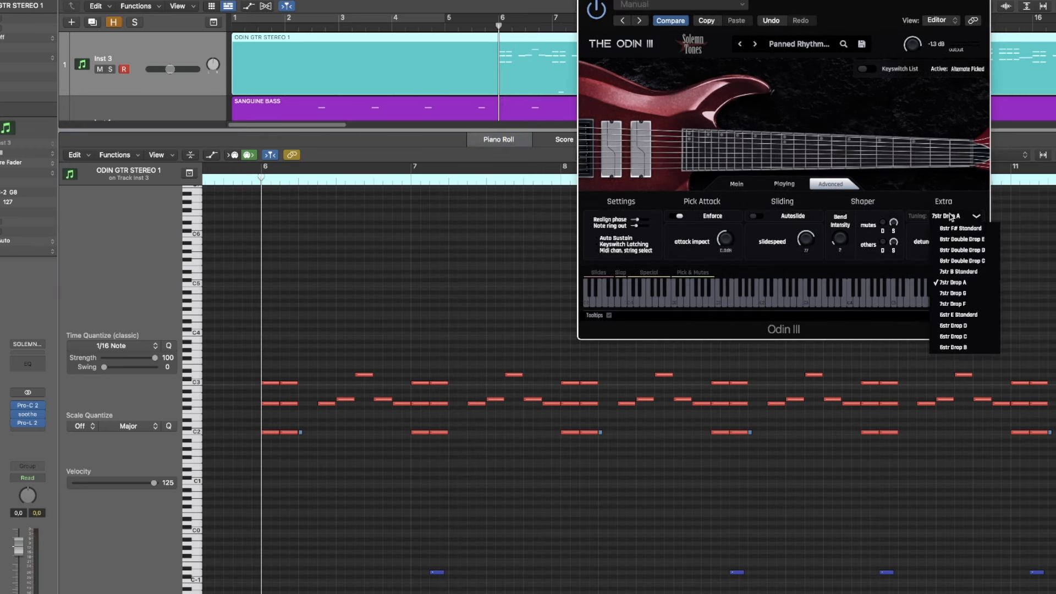
{"action": "left_click", "coordinate": [964, 230]}
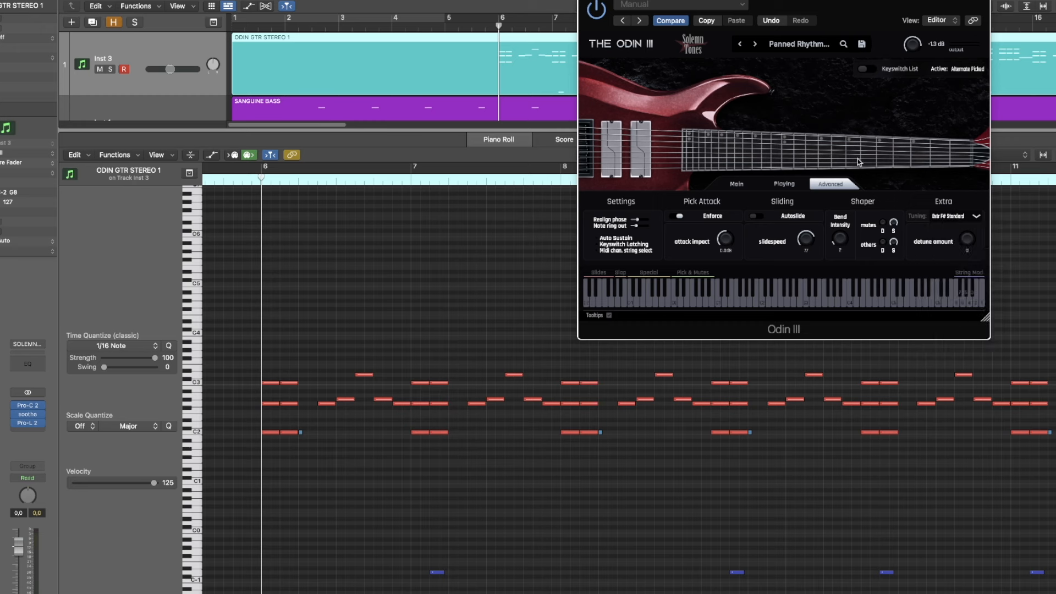
{"action": "key", "text": "space"}
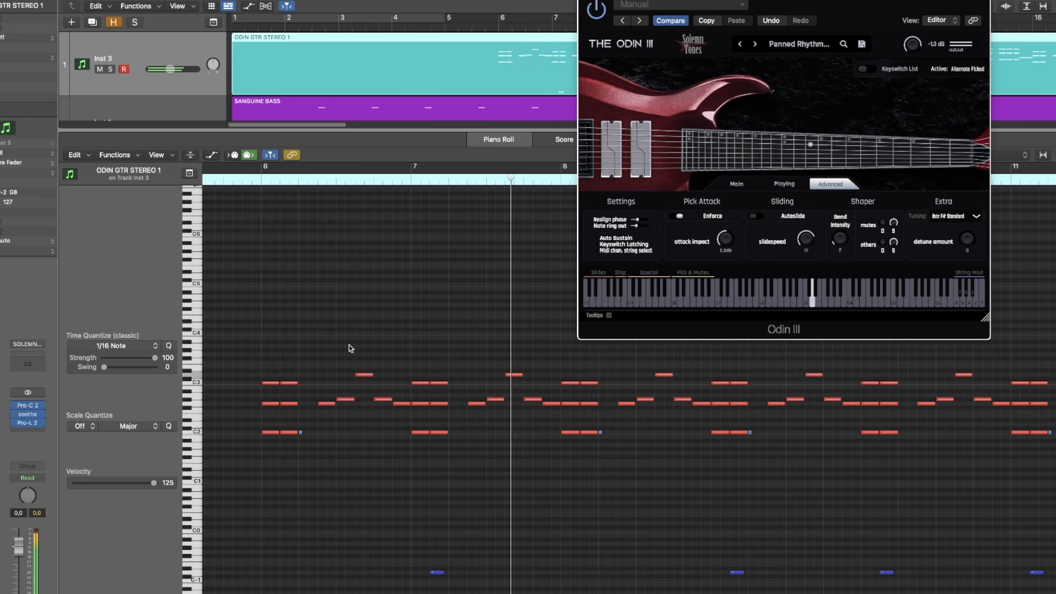
Return the guitar tuning to 7str Drop A and show Odin III's playing settings.
{"action": "left_click", "coordinate": [958, 219]}
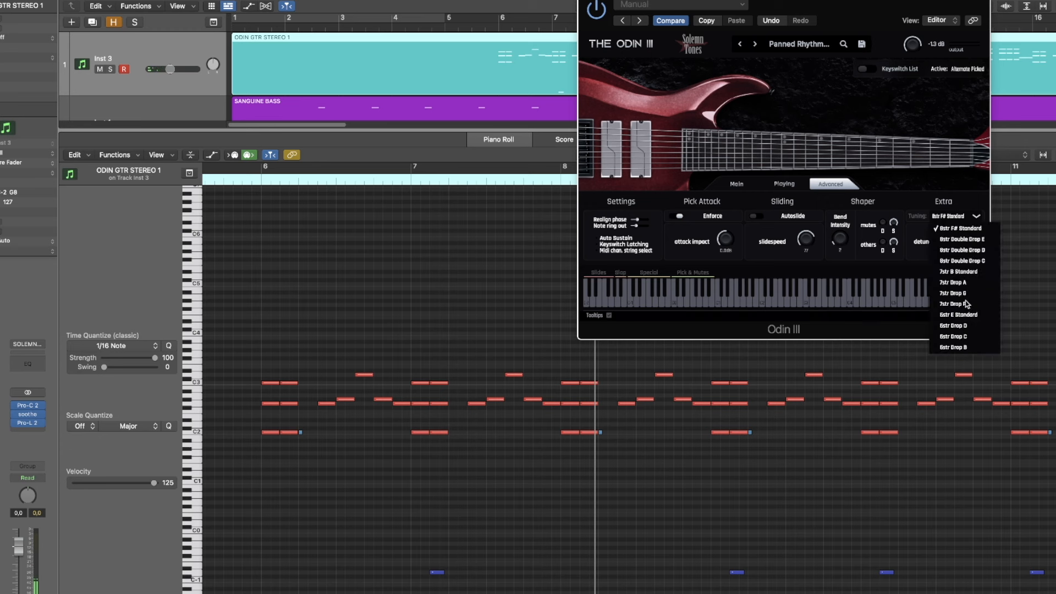
{"action": "left_click", "coordinate": [974, 284]}
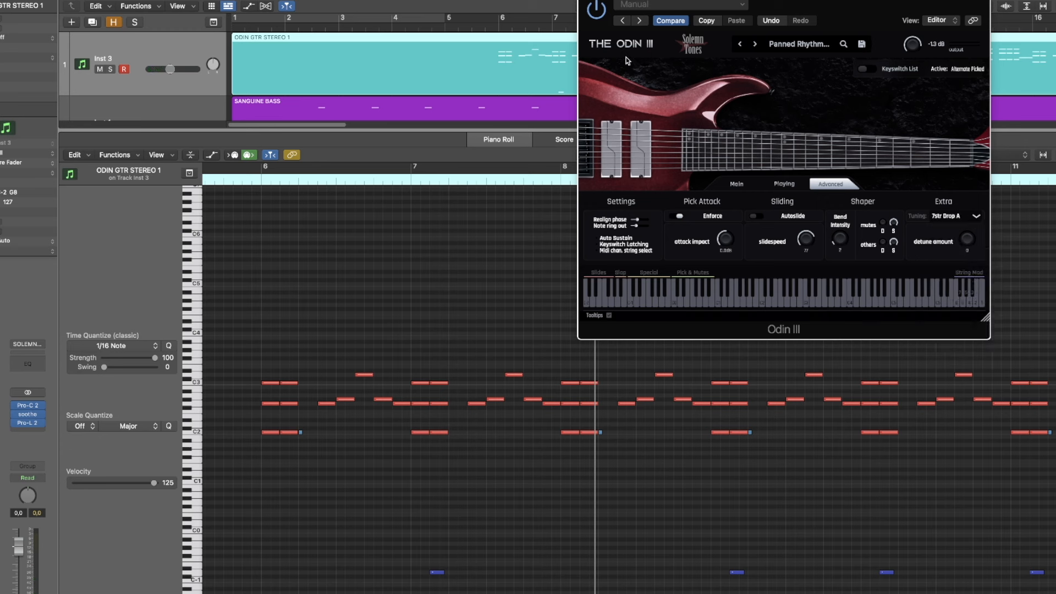
{"action": "left_click", "coordinate": [784, 184]}
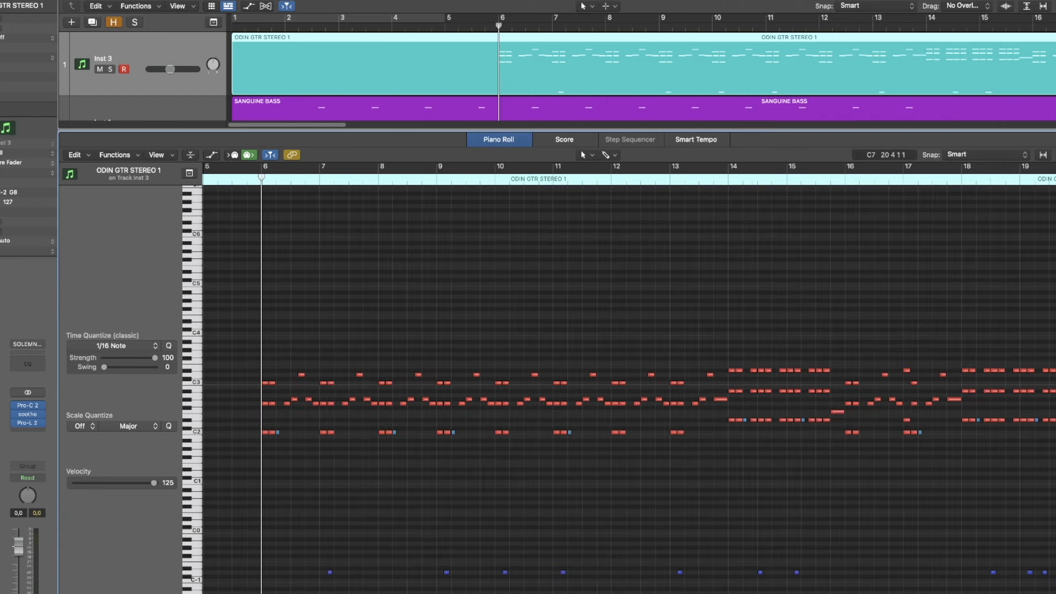
Inspect the pitch and velocity of the short note after the second chord of bar 6 in the piano roll.
{"action": "key", "text": "super+Right"}
{"action": "key", "text": "super+Right"}
{"action": "key", "text": "super+Right"}
{"action": "key", "text": "super+Right"}
{"action": "key", "text": "super+Right"}
{"action": "key", "text": "super+Right"}
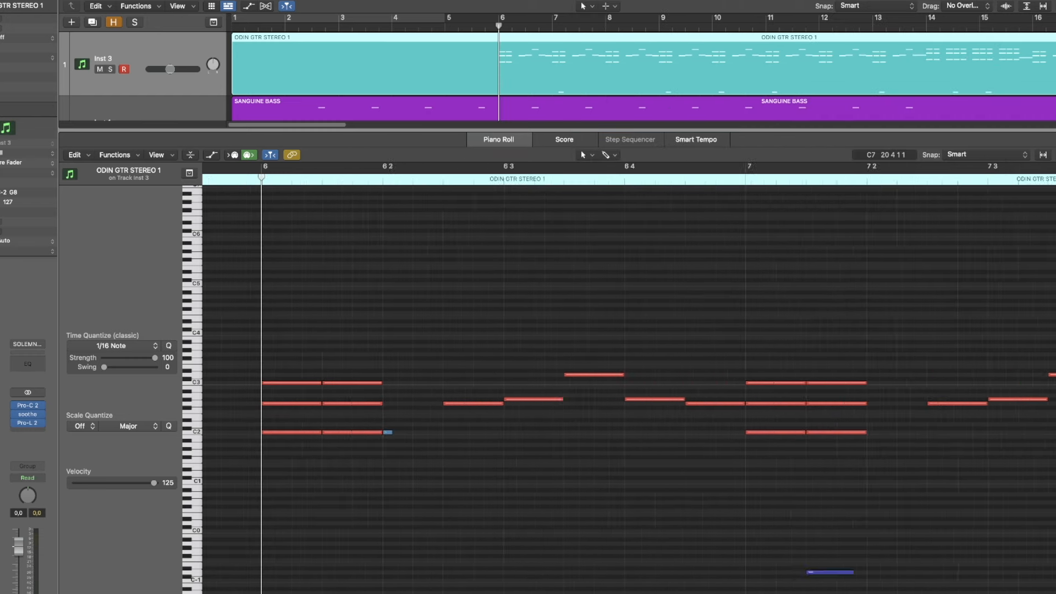
{"action": "key", "text": "super+Left"}
{"action": "key", "text": "super+Left"}
{"action": "key", "text": "super+Left"}
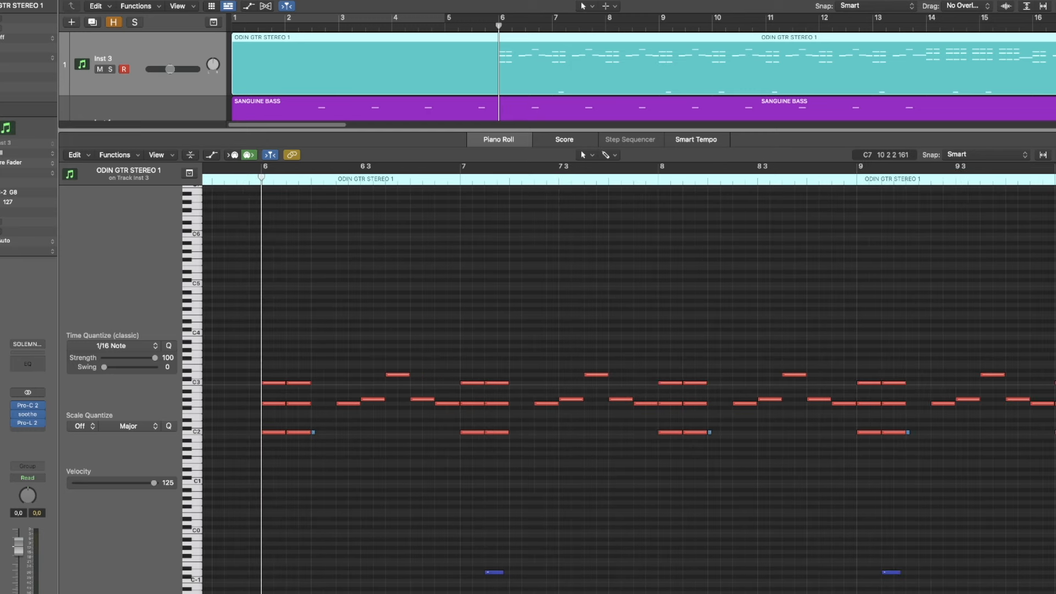
{"action": "key", "text": "super+Right"}
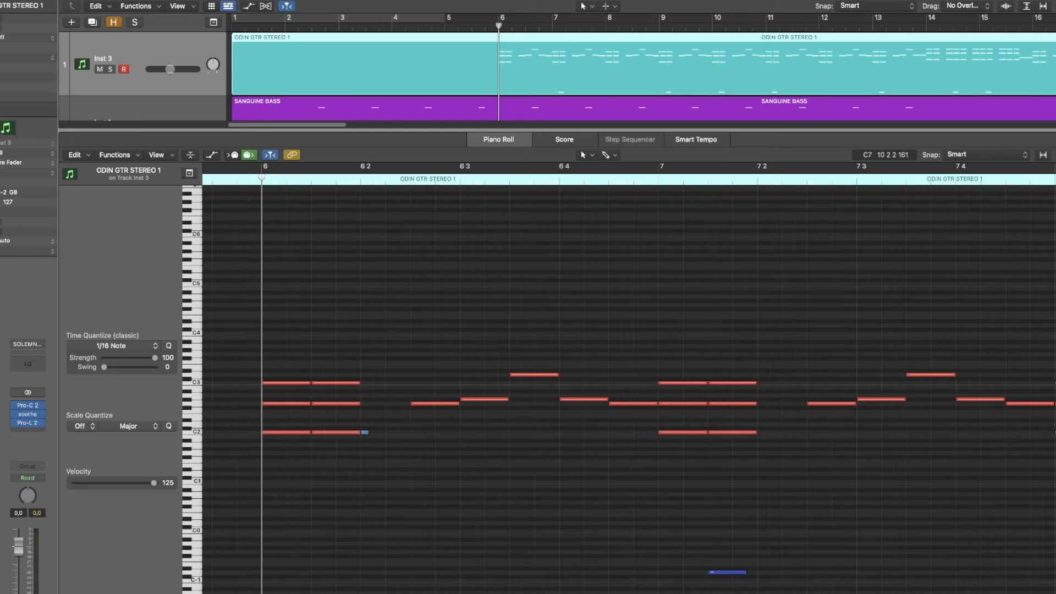
{"action": "left_click", "coordinate": [365, 433]}
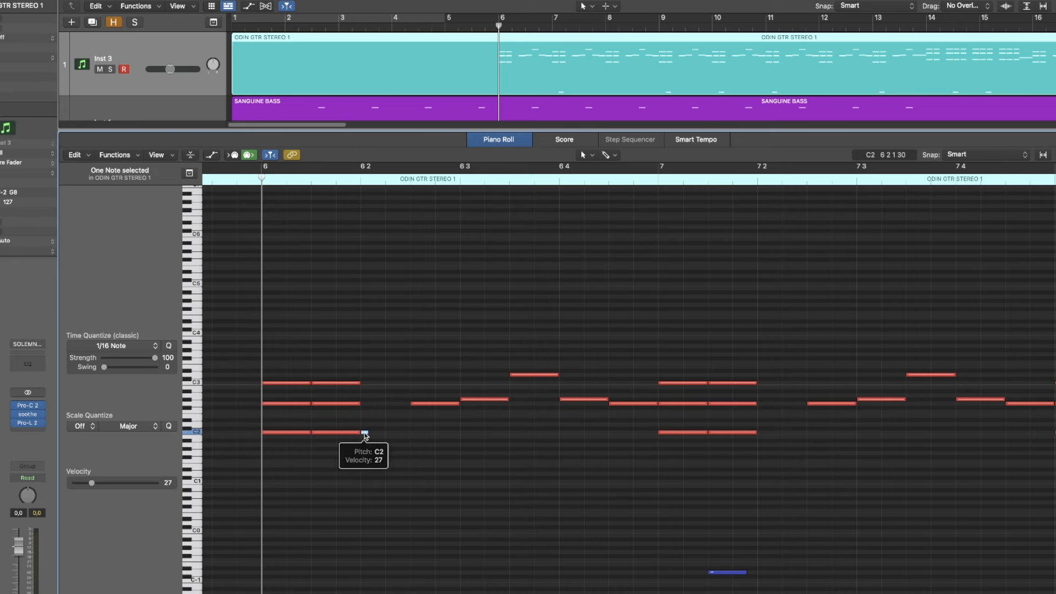
{"action": "left_click", "coordinate": [720, 455]}
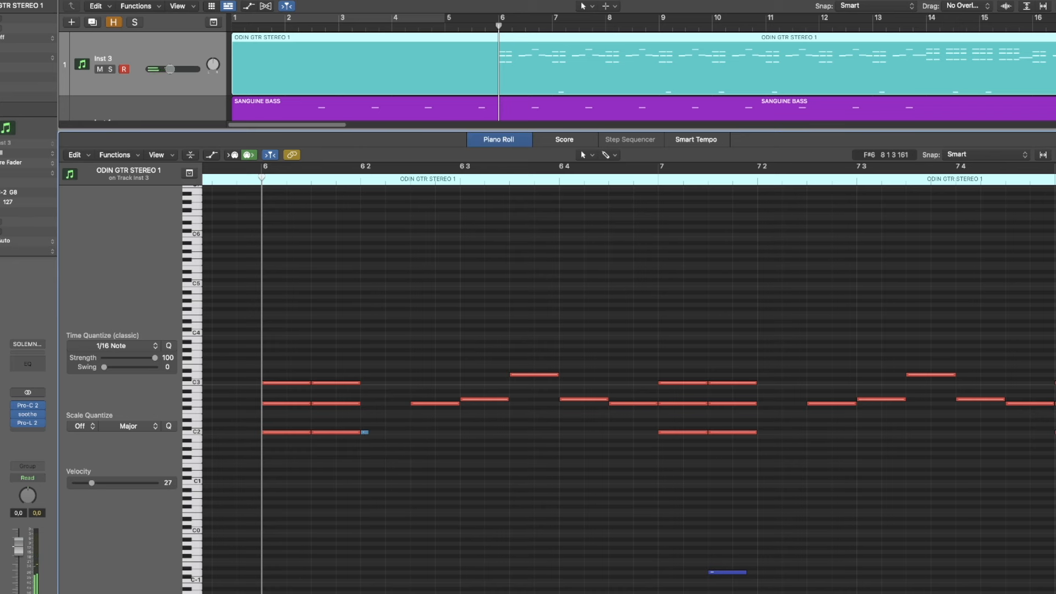
Examine how the short low-velocity notes and low keyswitch notes are spread across the riff in bars 6 to 16.
{"action": "key", "text": "super+Right"}
{"action": "key", "text": "super+Left"}
{"action": "key", "text": "super+Left"}
{"action": "key", "text": "super+Left"}
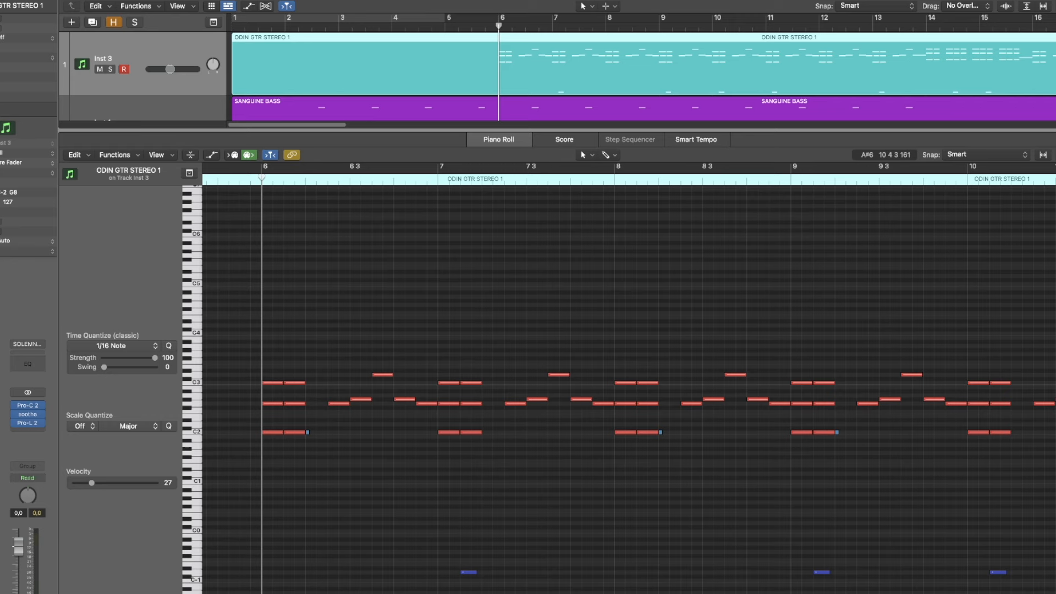
{"action": "key", "text": "super+Right"}
{"action": "key", "text": "super+Right"}
{"action": "key", "text": "super+Right"}
{"action": "key", "text": "super+Left"}
{"action": "key", "text": "super+Left"}
{"action": "key", "text": "super+Left"}
{"action": "key", "text": "super+Left"}
{"action": "key", "text": "super+Left"}
{"action": "key", "text": "super+Left"}
{"action": "key", "text": "super+Left"}
{"action": "key", "text": "super+Left"}
{"action": "key", "text": "super+Left"}
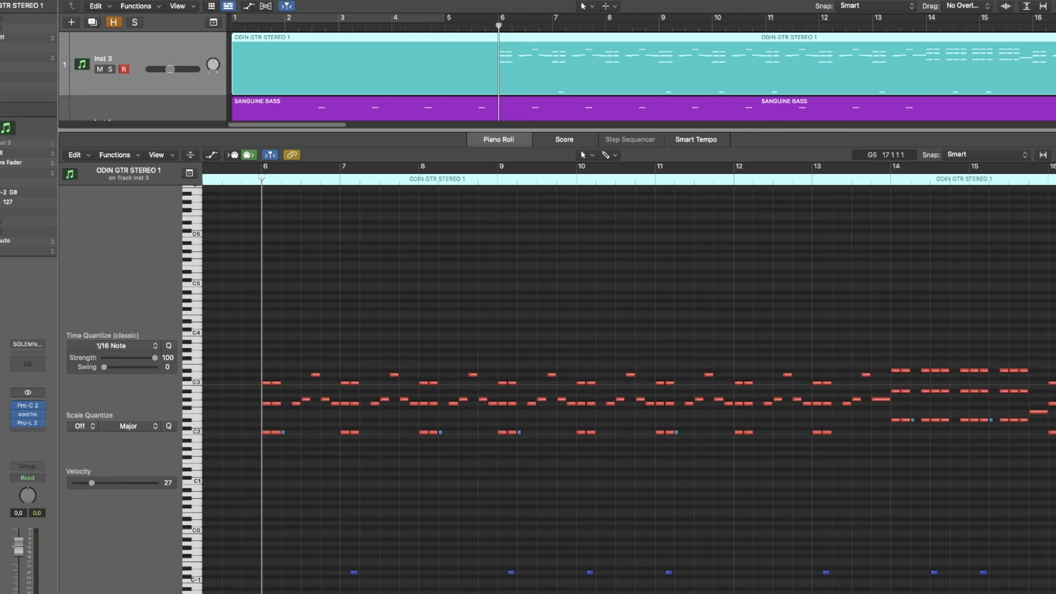
Select the low keyswitch note under the second chord of bar 7 to check its velocity.
{"action": "key", "text": "super+Right"}
{"action": "key", "text": "super+Right"}
{"action": "key", "text": "super+Right"}
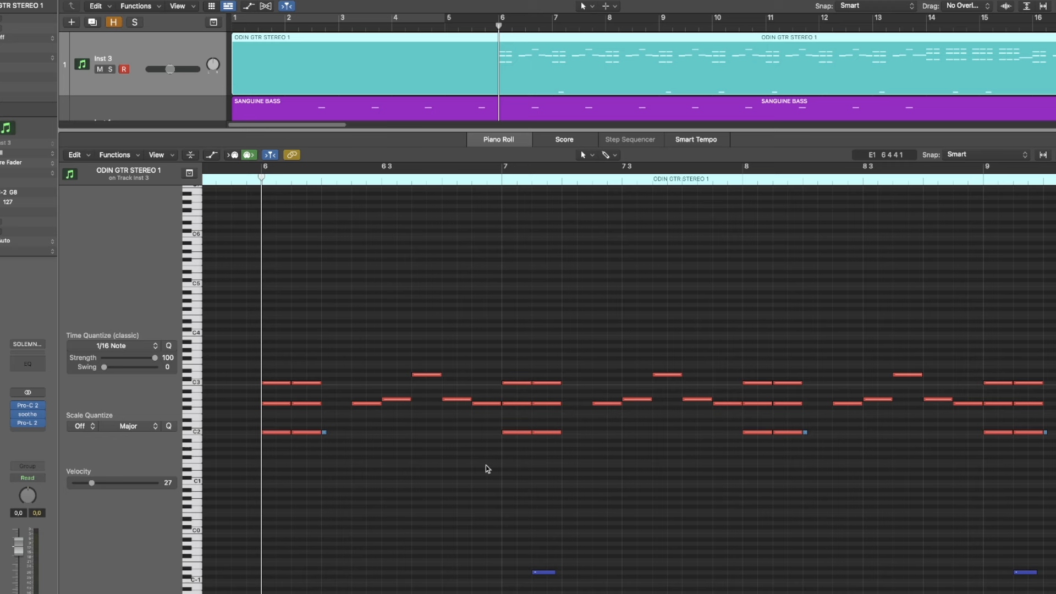
{"action": "left_click", "coordinate": [542, 573]}
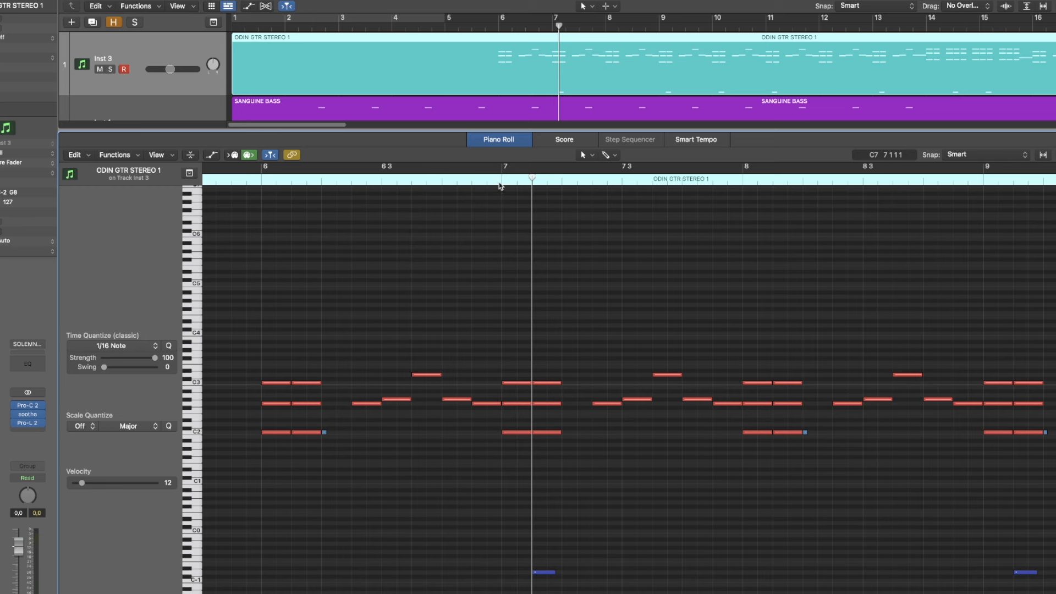
Compare the opening chords of bars 6 and 7 by moving the playhead between them, ending at bar 6.
{"action": "left_click", "coordinate": [500, 184]}
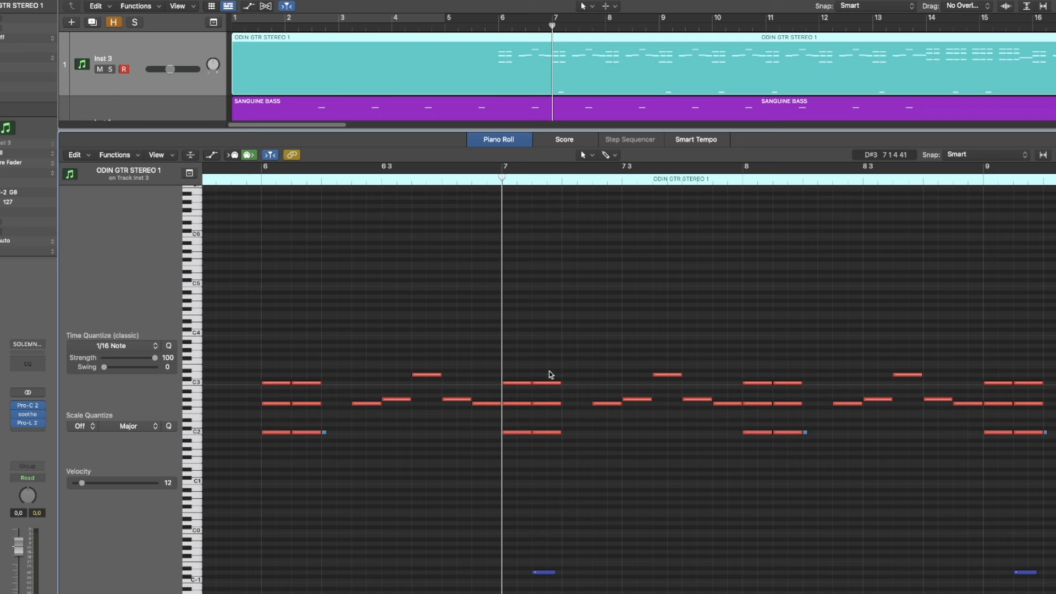
{"action": "left_click", "coordinate": [263, 180]}
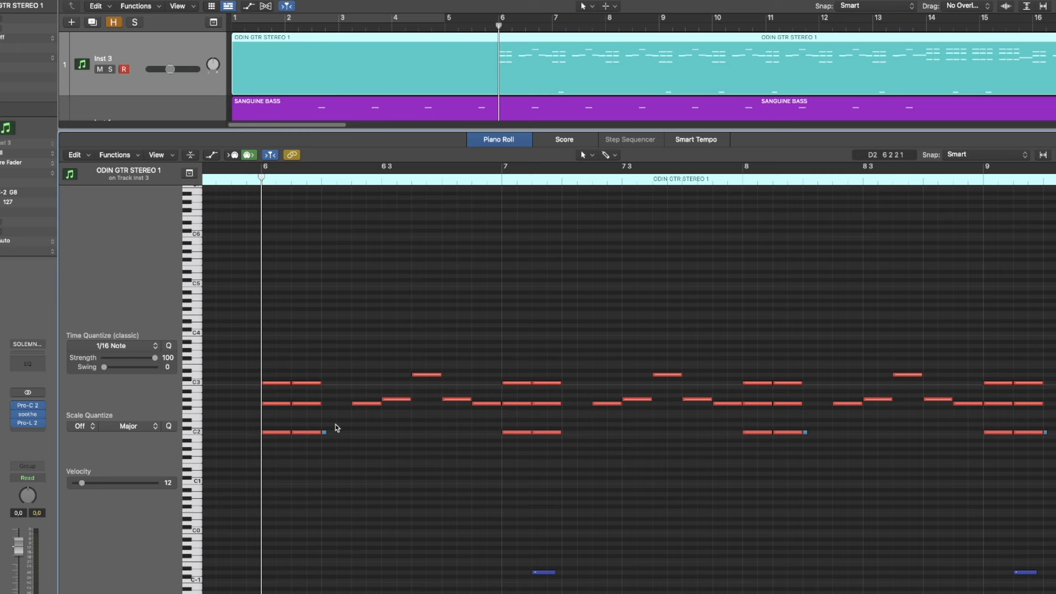
{"action": "left_click", "coordinate": [498, 181]}
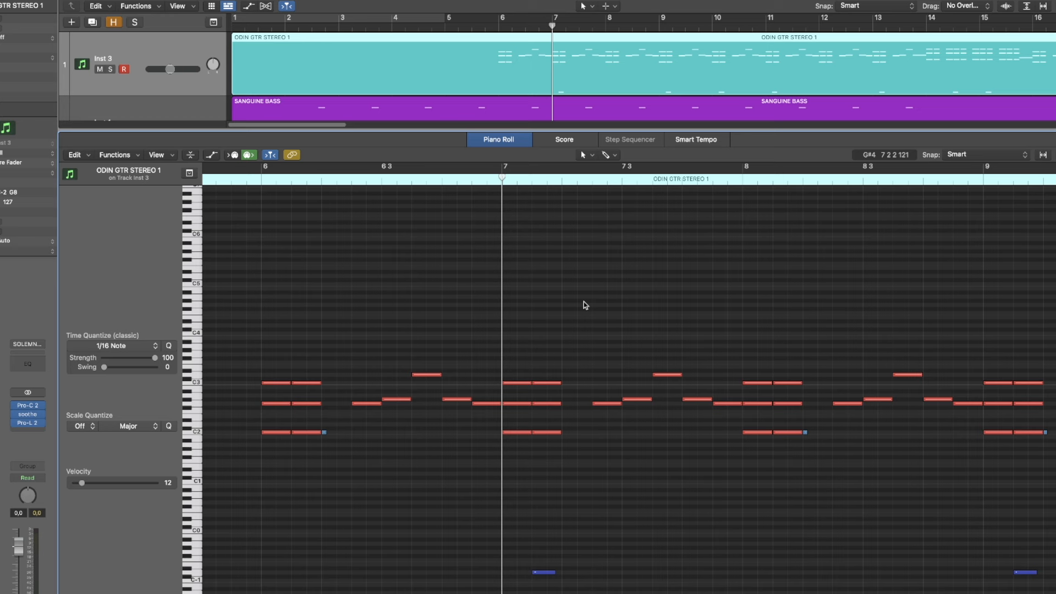
{"action": "key", "text": "comma"}
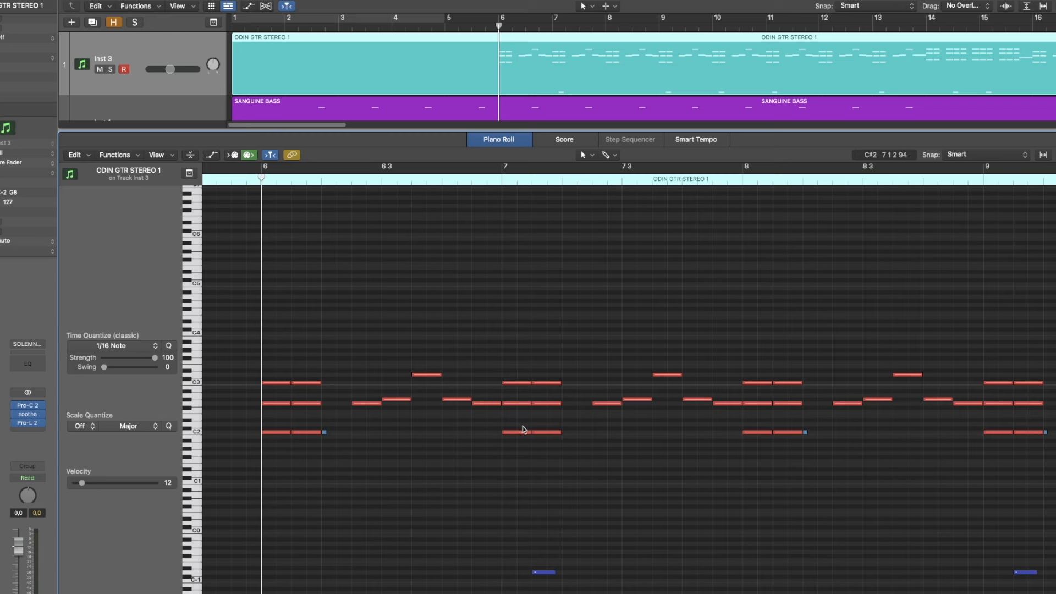
Play the guitar riff from bar 6, stop playback and view the chords in bars 13 to 16.
{"action": "key", "text": "space"}
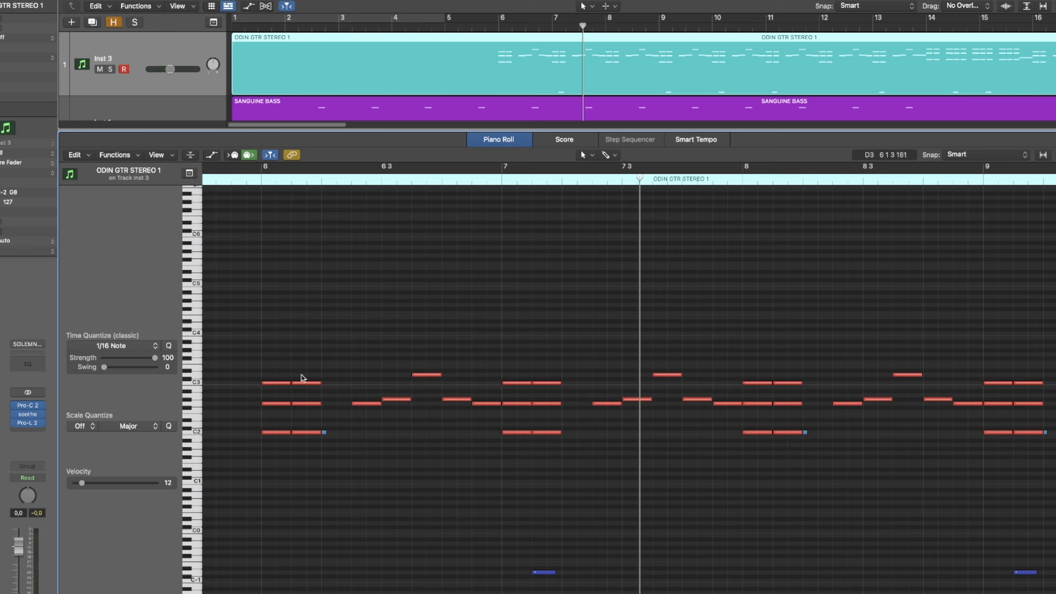
{"action": "left_click", "coordinate": [261, 176]}
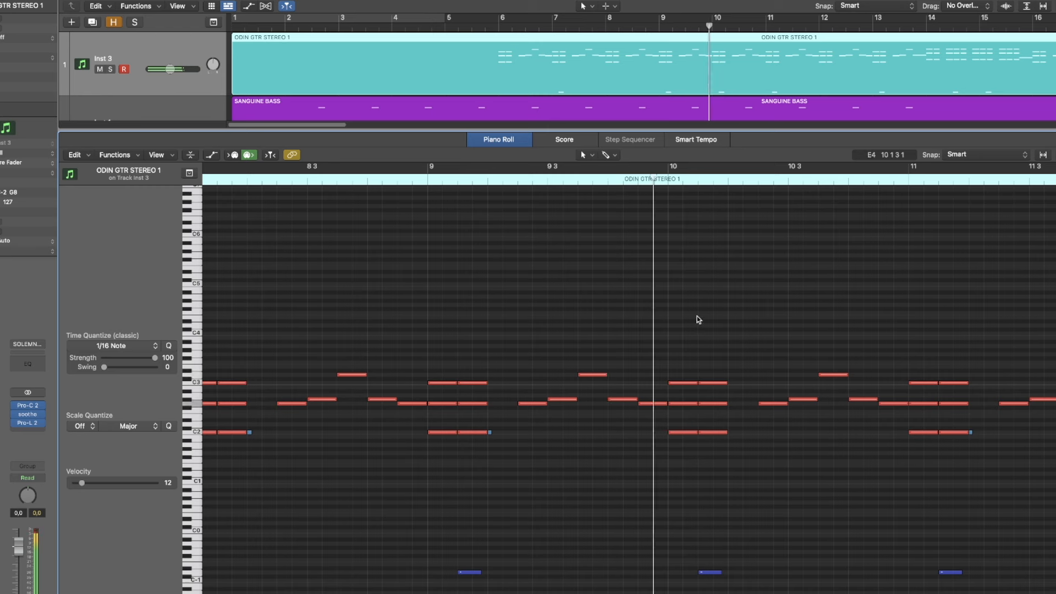
{"action": "key", "text": "space"}
{"action": "scroll", "coordinate": [629, 390], "scroll_direction": "right", "scroll_amount": 20}
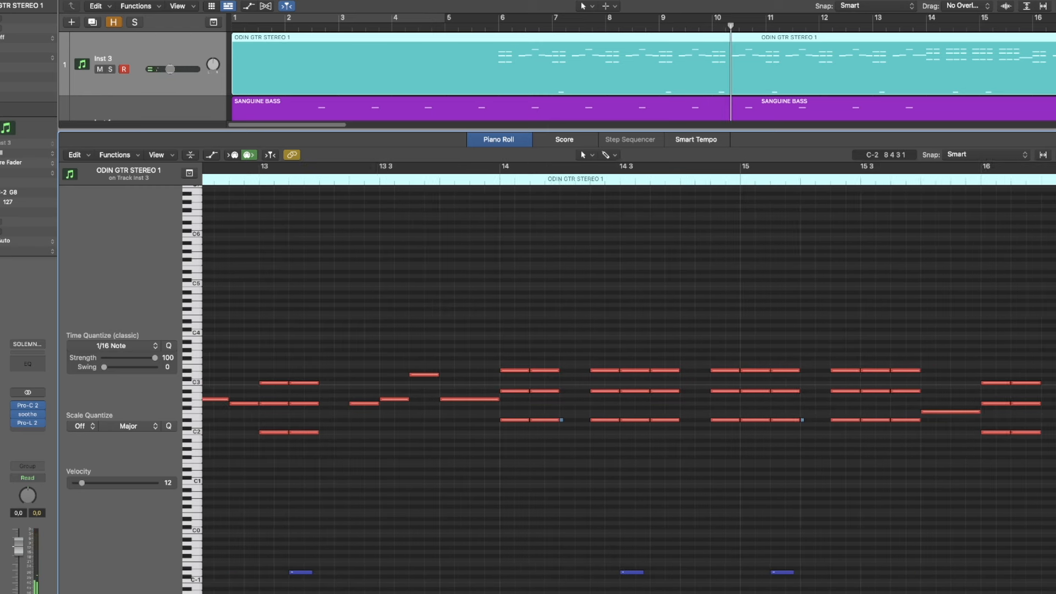
Place the playhead at bar 14 and examine how the repeated chords, short notes and keyswitches are arranged in bars 13 to 19.
{"action": "scroll", "coordinate": [629, 389], "scroll_direction": "right", "scroll_amount": 3}
{"action": "left_click", "coordinate": [340, 183]}
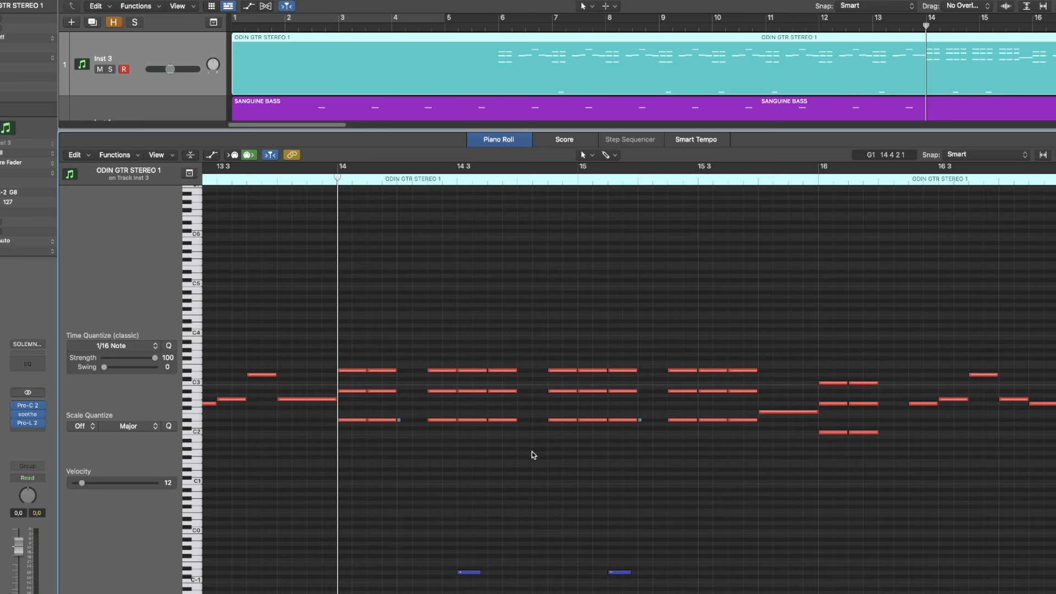
{"action": "left_click_drag", "start_coordinate": [1052, 155], "coordinate": [1055, 154]}
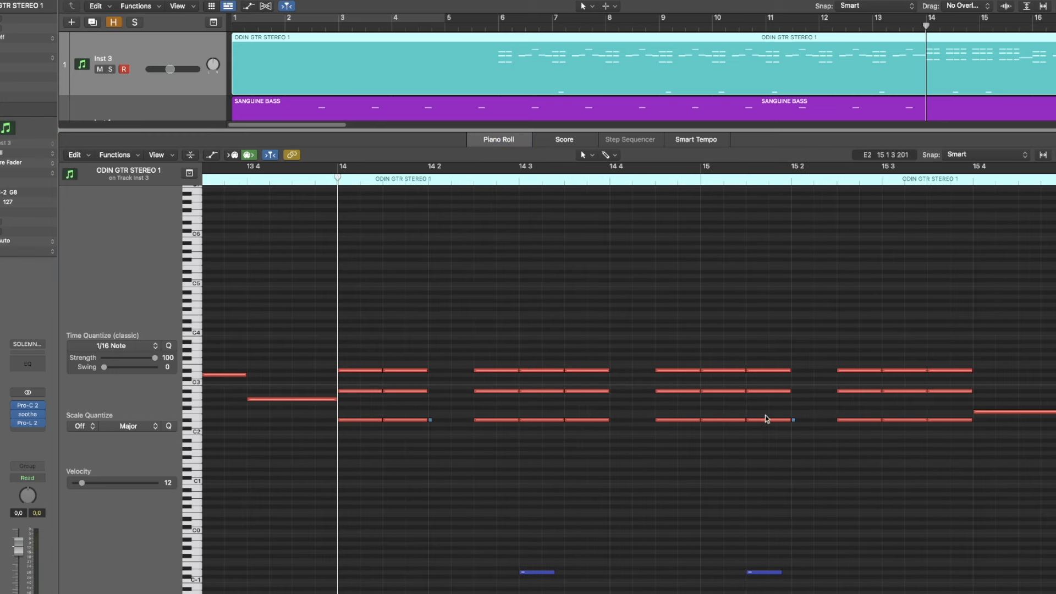
{"action": "key", "text": "super+Left"}
{"action": "key", "text": "super+Left"}
{"action": "key", "text": "super+Left"}
{"action": "key", "text": "super+Left"}
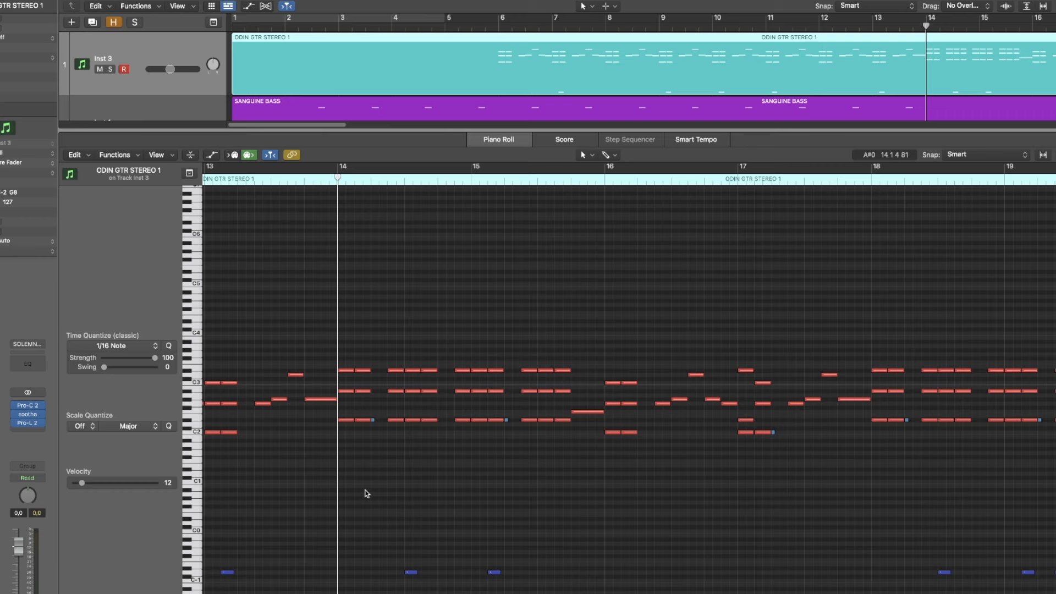
Review the riff's variations in bars 19 to 27, placing the playhead at bar 22.
{"action": "scroll", "coordinate": [627, 385], "scroll_direction": "right", "scroll_amount": 10}
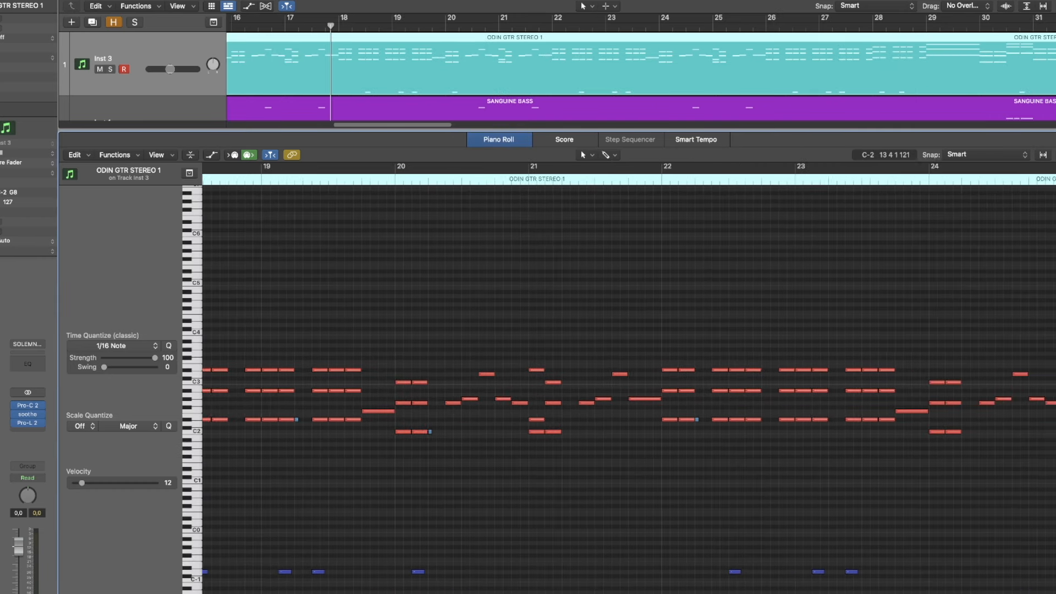
{"action": "scroll", "coordinate": [627, 385], "scroll_direction": "right", "scroll_amount": 10}
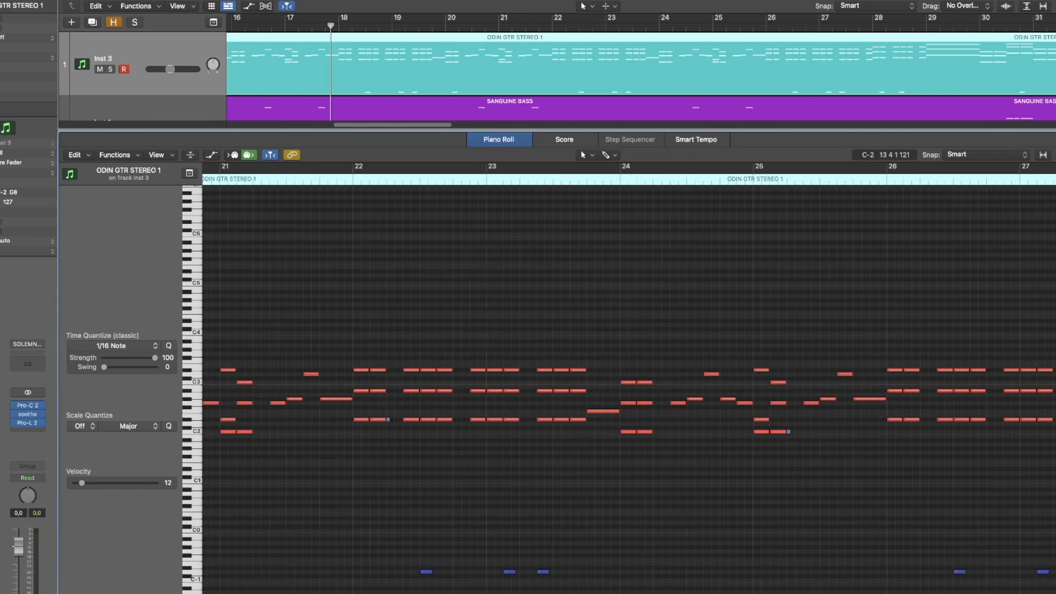
{"action": "left_click", "coordinate": [376, 167]}
{"action": "left_click_drag", "start_coordinate": [314, 168], "coordinate": [932, 231]}
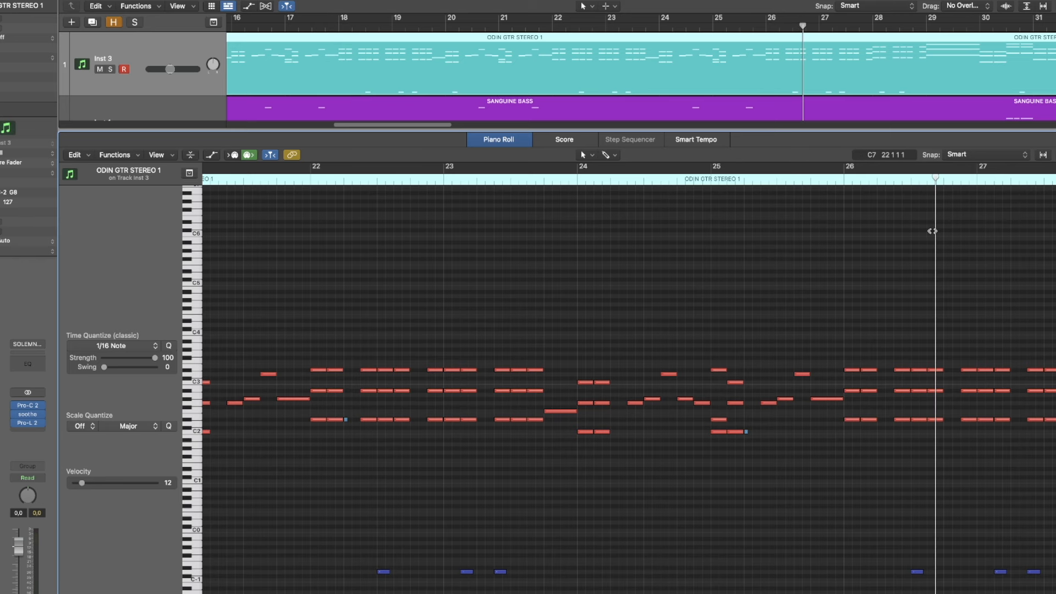
{"action": "left_click", "coordinate": [311, 181]}
Play the guitar part from bar 26 and follow its chords into the section after bar 30.
{"action": "scroll", "coordinate": [625, 379], "scroll_direction": "right", "scroll_amount": 10}
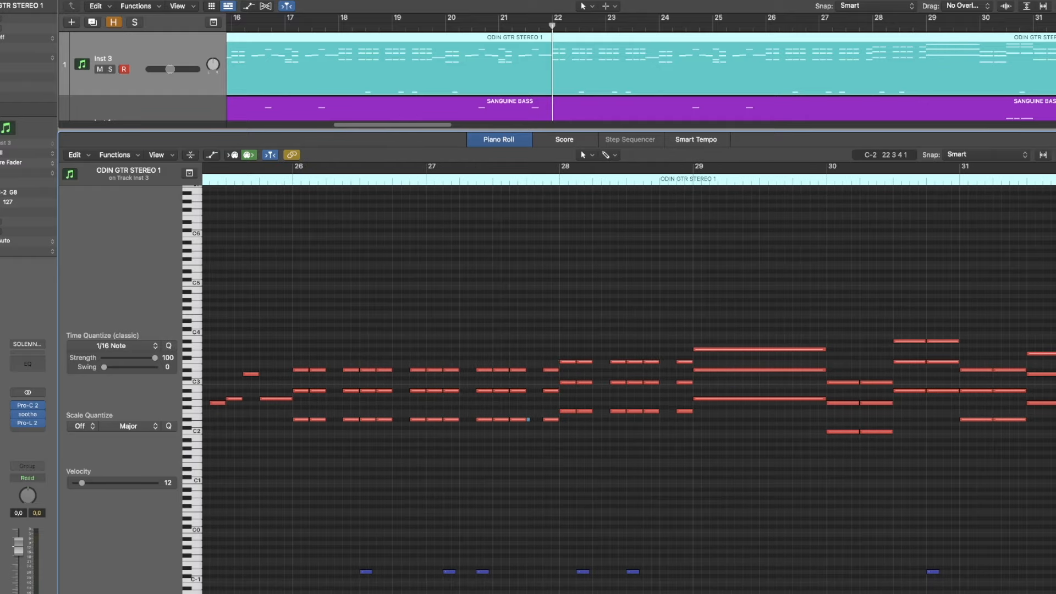
{"action": "left_click", "coordinate": [287, 181]}
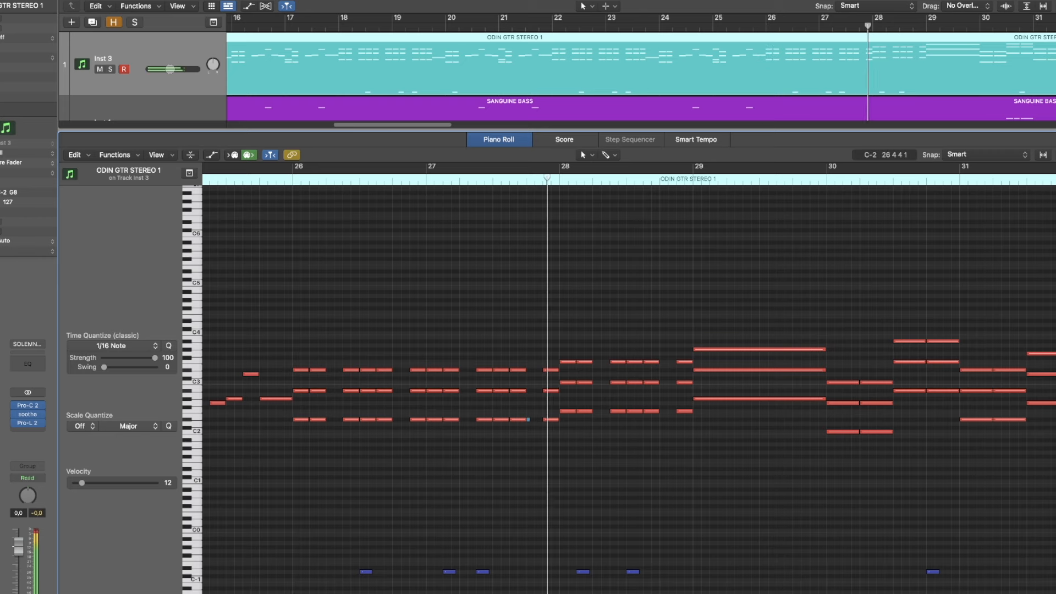
{"action": "scroll", "coordinate": [629, 385], "scroll_direction": "right", "scroll_amount": 1}
{"action": "scroll", "coordinate": [467, 449], "scroll_direction": "right", "scroll_amount": 5}
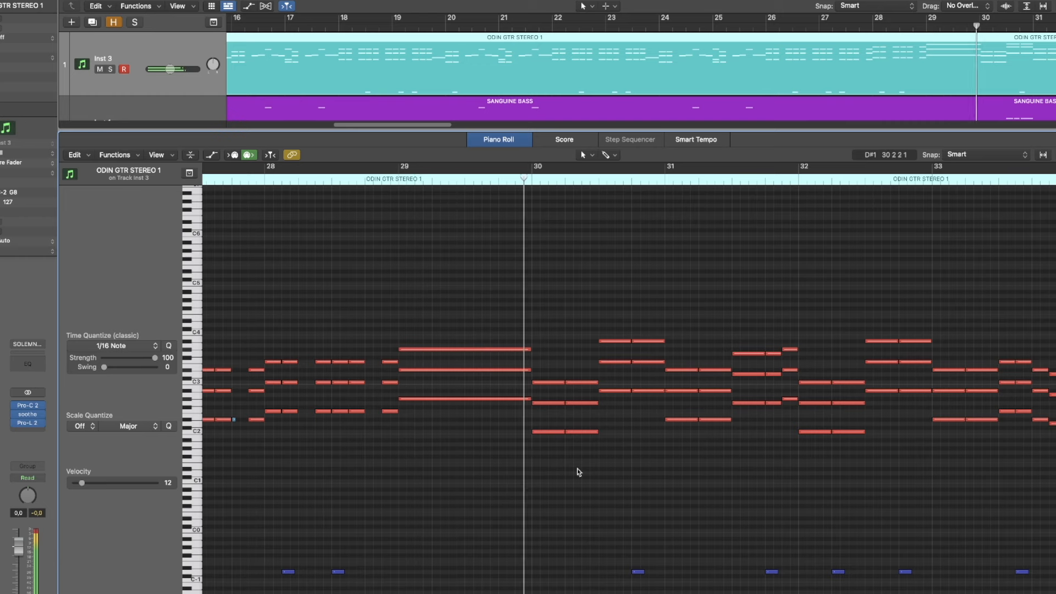
{"action": "scroll", "coordinate": [629, 385], "scroll_direction": "right", "scroll_amount": 5}
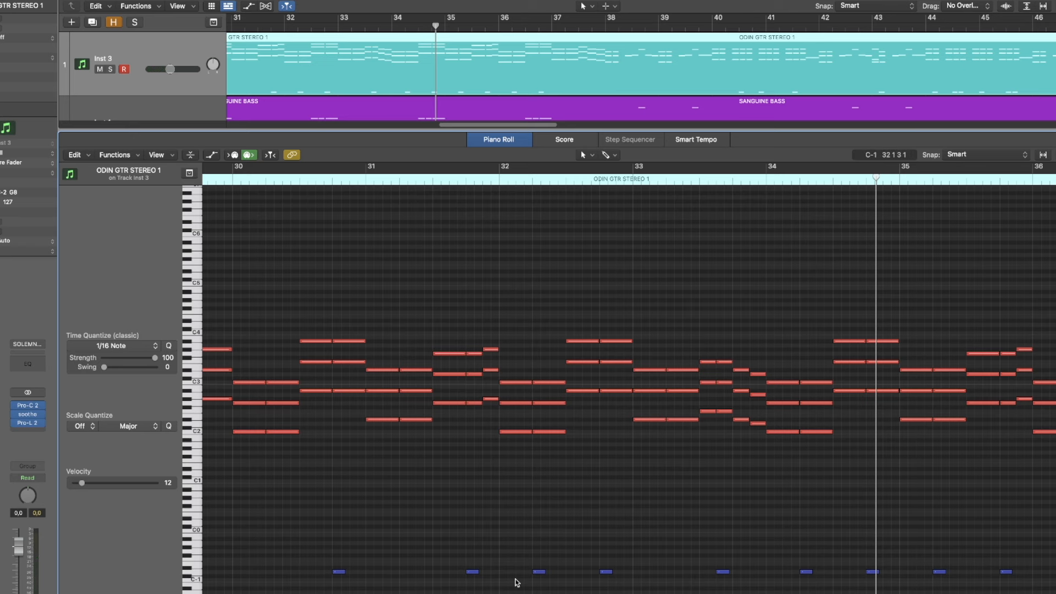
Audition the chord section from bar 30 and the quick chord changes from the third beat of bar 33.
{"action": "left_click_drag", "start_coordinate": [405, 202], "coordinate": [247, 302]}
{"action": "key", "text": "space"}
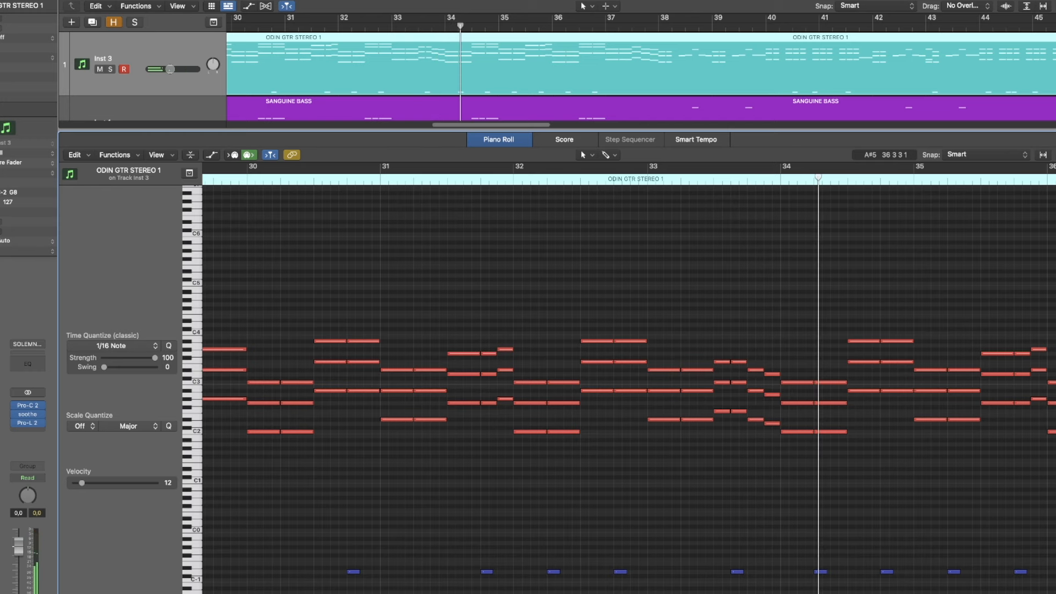
{"action": "key", "text": "super+Right"}
{"action": "left_click", "coordinate": [705, 180]}
{"action": "left_click_drag", "start_coordinate": [707, 181], "coordinate": [682, 371]}
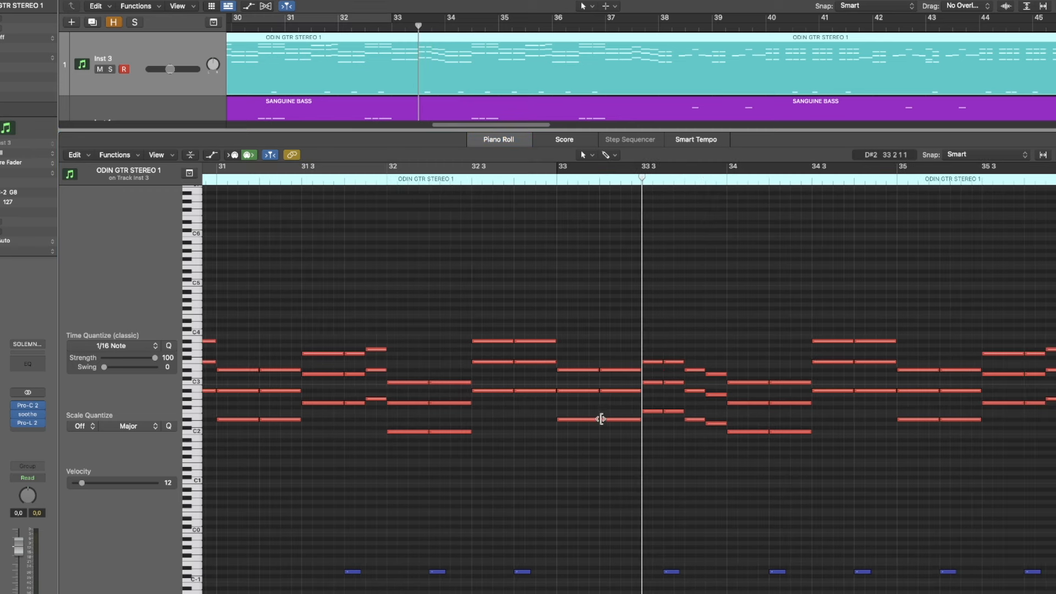
{"action": "key", "text": "space"}
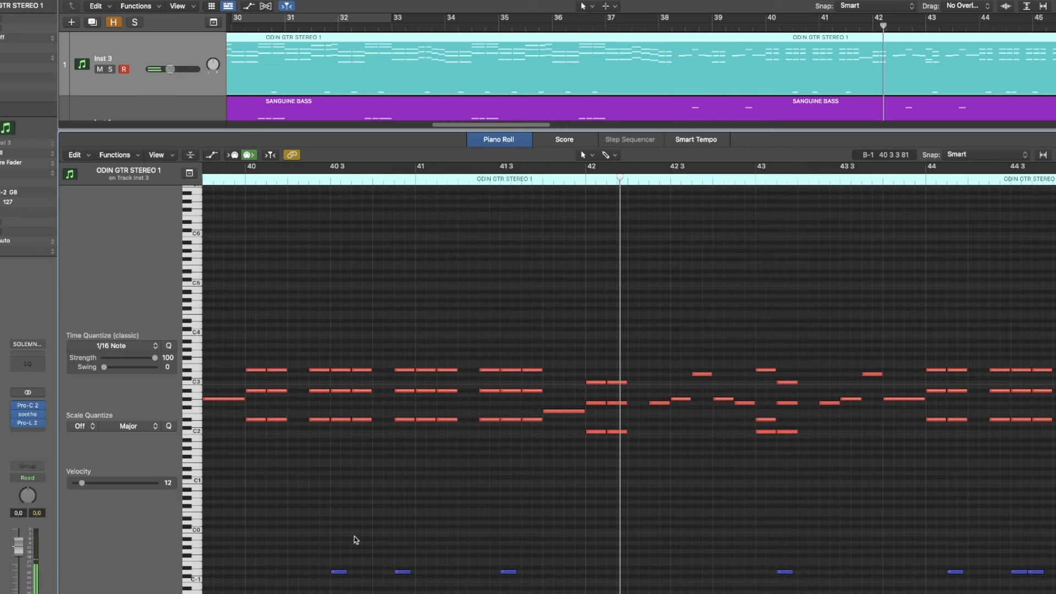
View the entire ODIN GTR STEREO 1 region in the piano roll and compare it with the SANGUINE BASS region.
{"action": "left_click_drag", "start_coordinate": [1055, 154], "coordinate": [1047, 154]}
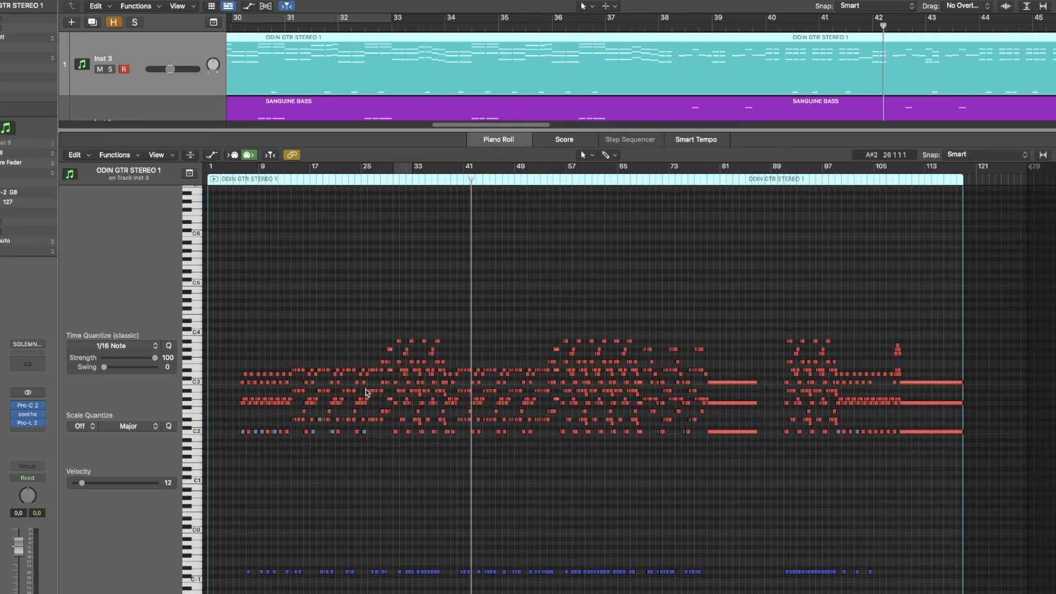
{"action": "scroll", "coordinate": [728, 376], "scroll_direction": "down", "scroll_amount": 1}
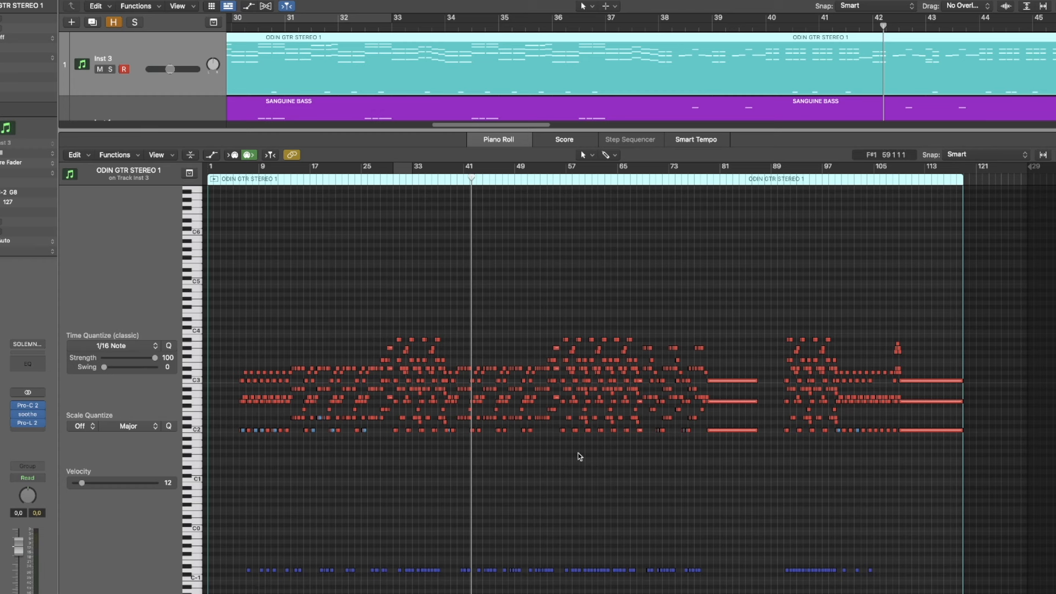
{"action": "key", "text": "Down"}
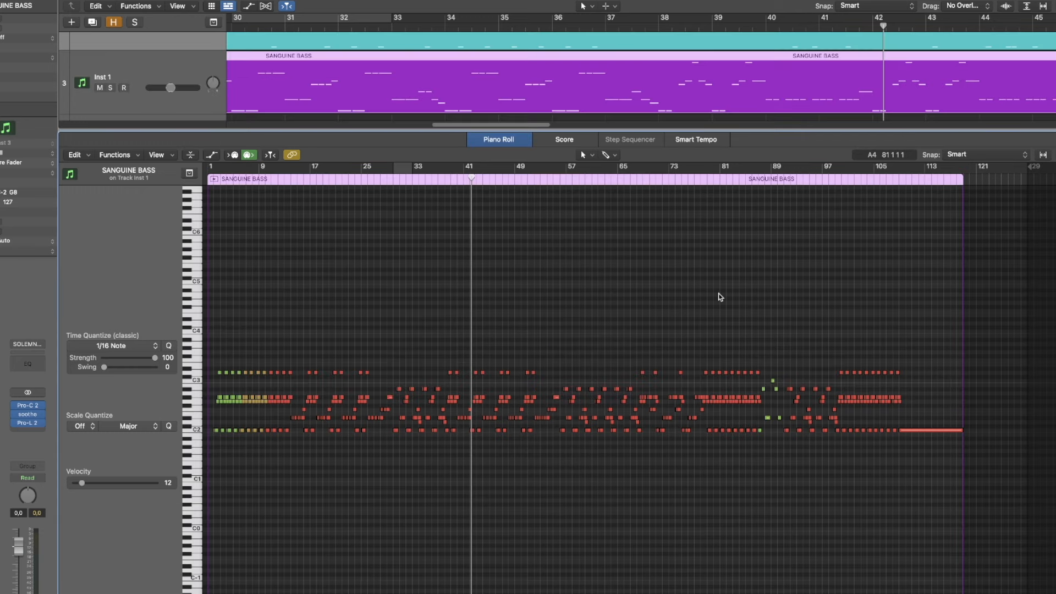
{"action": "left_click_drag", "start_coordinate": [468, 186], "coordinate": [534, 263]}
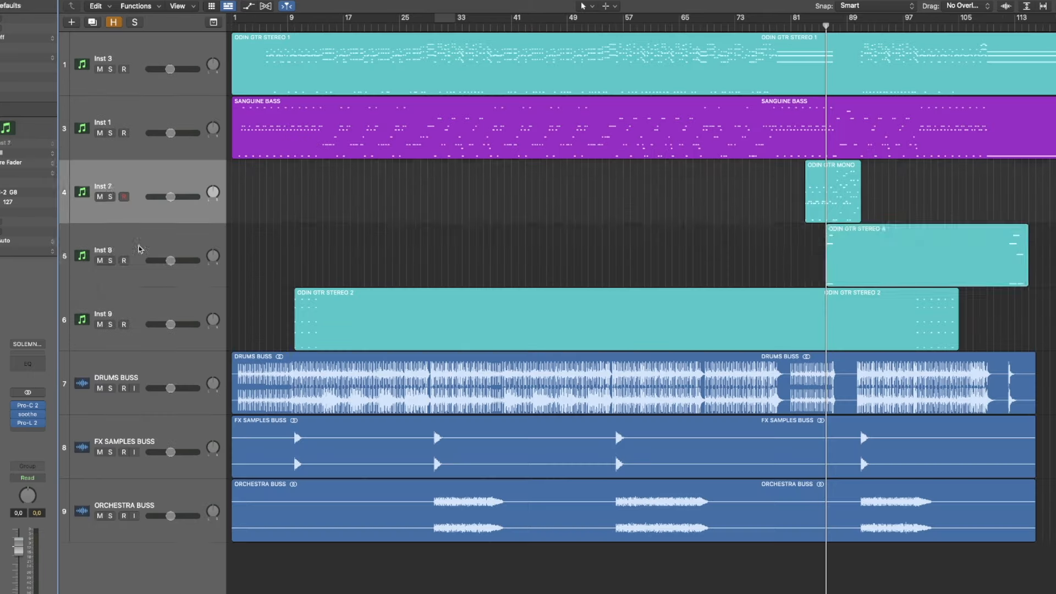
Select the Inst 8 track and view its ODIN GTR STEREO 4 region up close around bar 86.
{"action": "key", "text": "Down"}
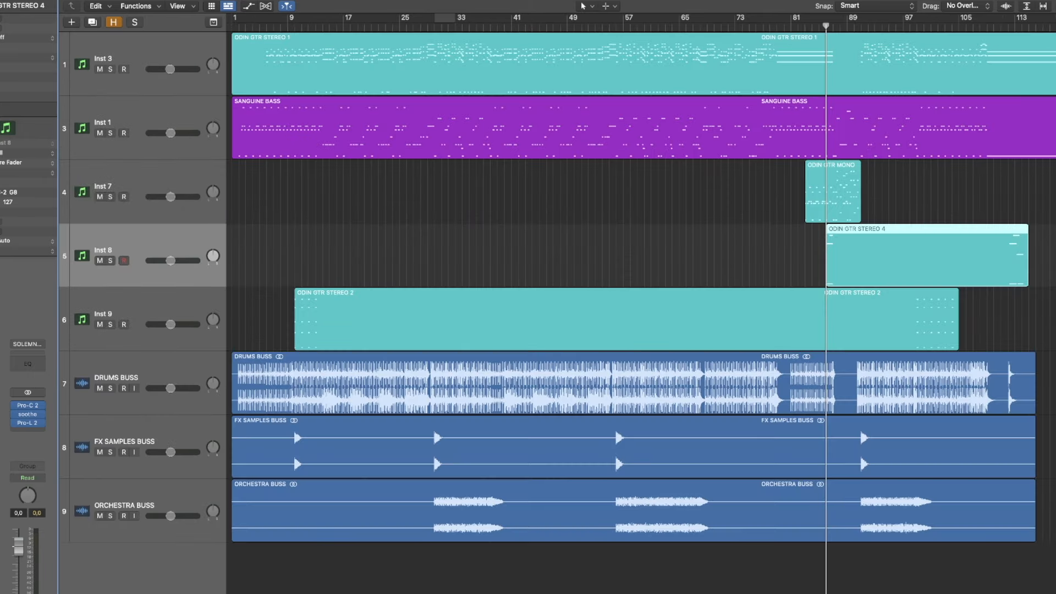
{"action": "key", "text": "super+Right"}
{"action": "key", "text": "super+Right"}
{"action": "key", "text": "super+Right"}
{"action": "key", "text": "super+Right"}
{"action": "key", "text": "super+Right"}
{"action": "scroll", "coordinate": [641, 287], "scroll_direction": "right", "scroll_amount": 4}
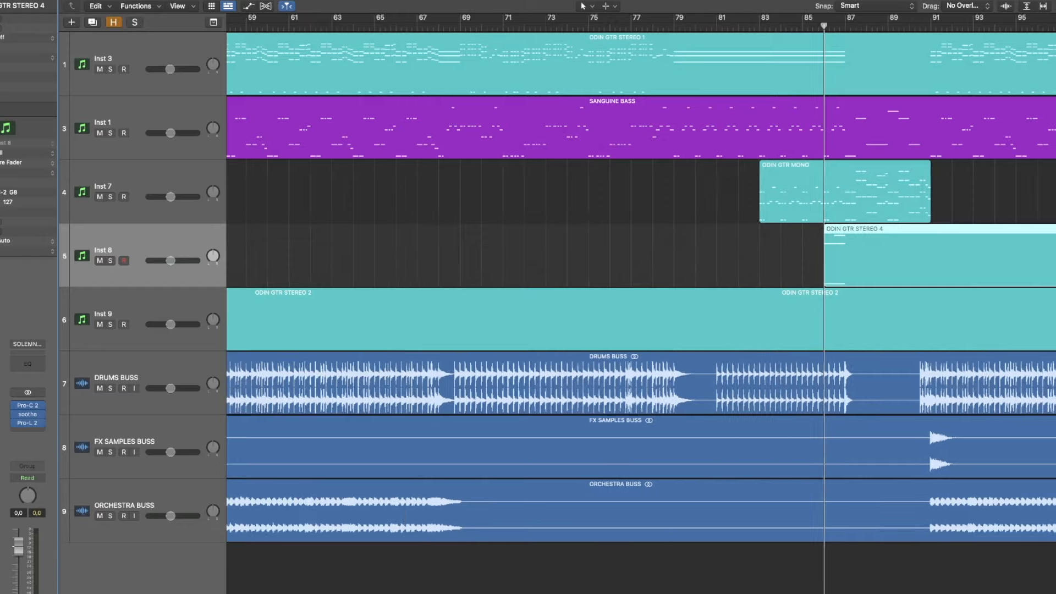
{"action": "left_click", "coordinate": [813, 217]}
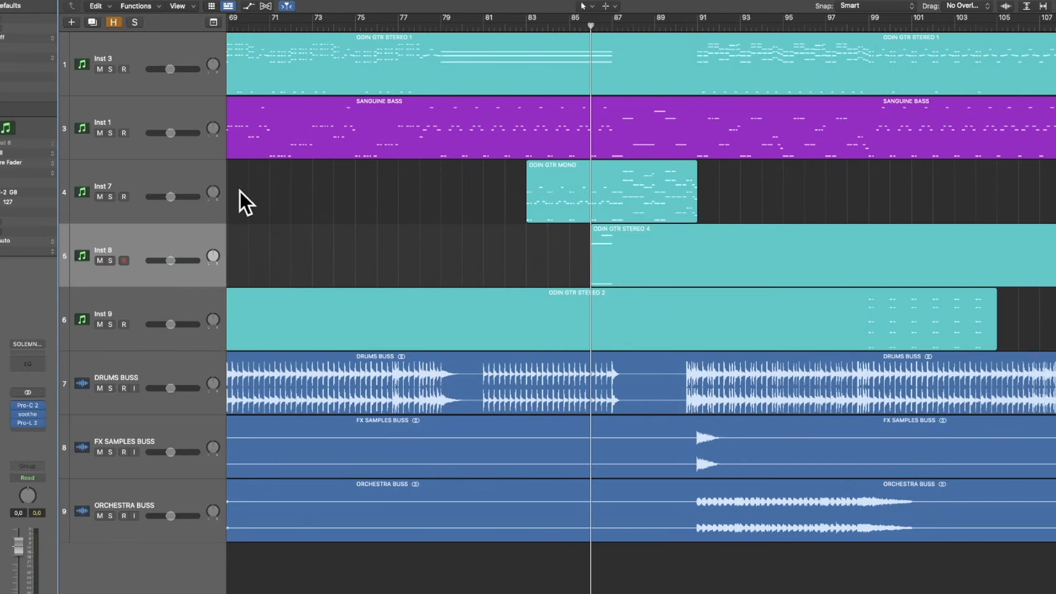
Select the Inst 7 track and play the arrangement to hear its ODIN GTR MONO part.
{"action": "left_click", "coordinate": [163, 185]}
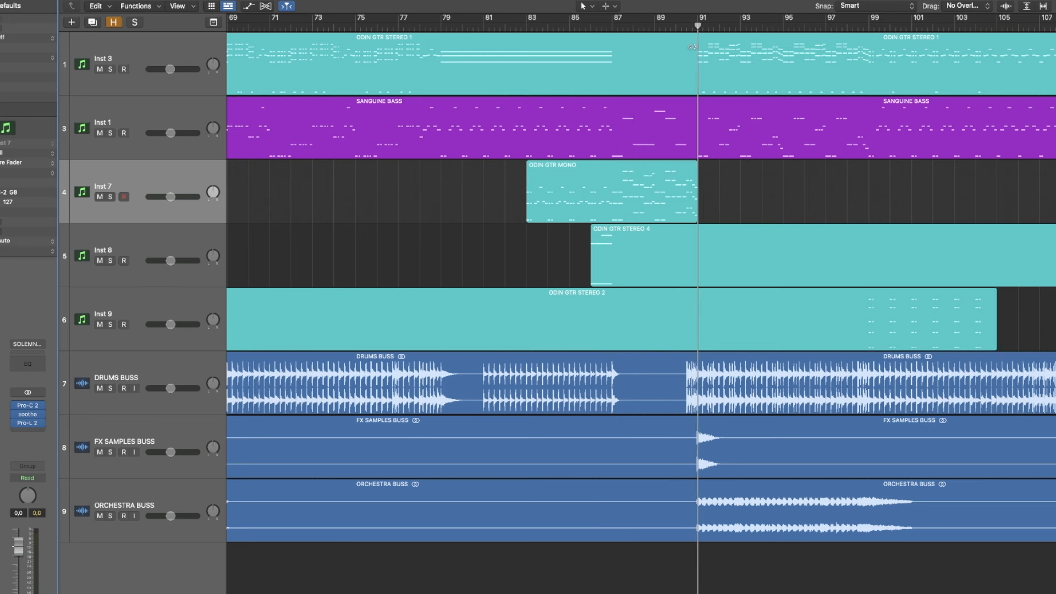
{"action": "key", "text": "space"}
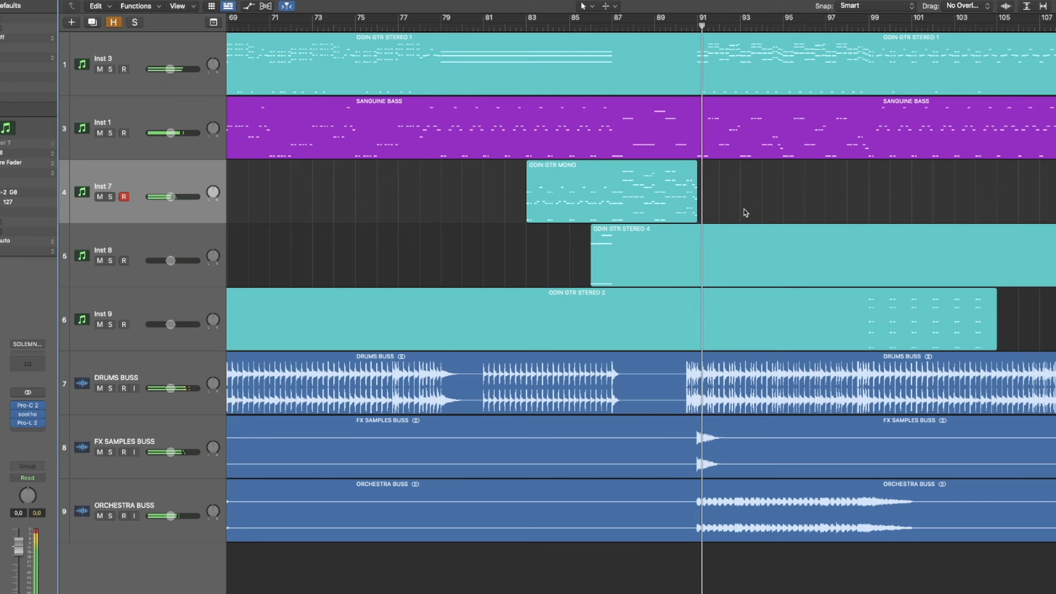
{"action": "key", "text": "space"}
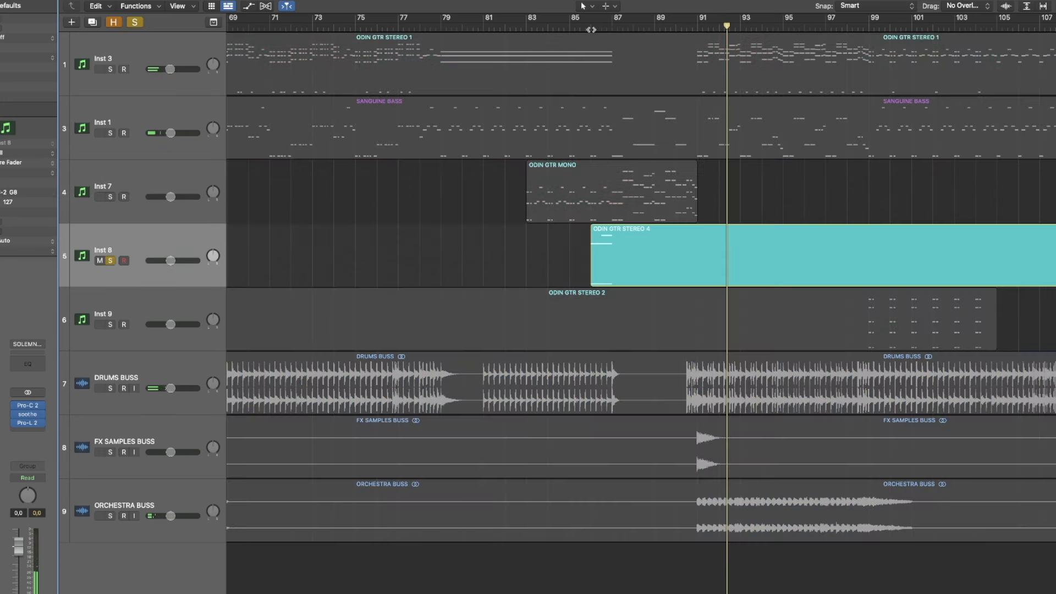
Open the ODIN GTR STEREO 4 region in the piano roll and play it soloed from bar 86.
{"action": "left_click", "coordinate": [591, 30]}
{"action": "double_click", "coordinate": [607, 263]}
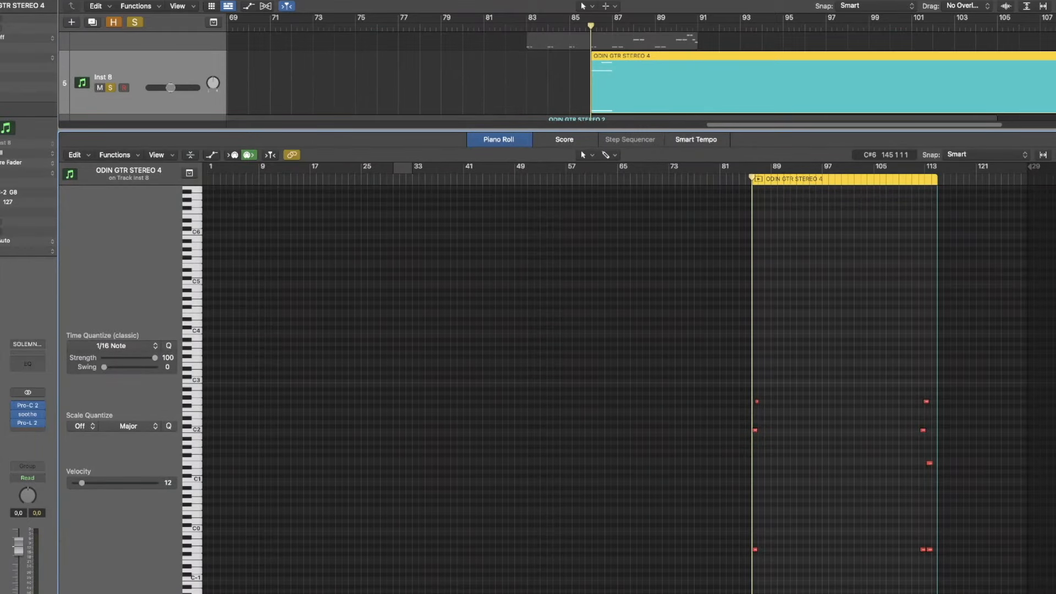
{"action": "key", "text": "space"}
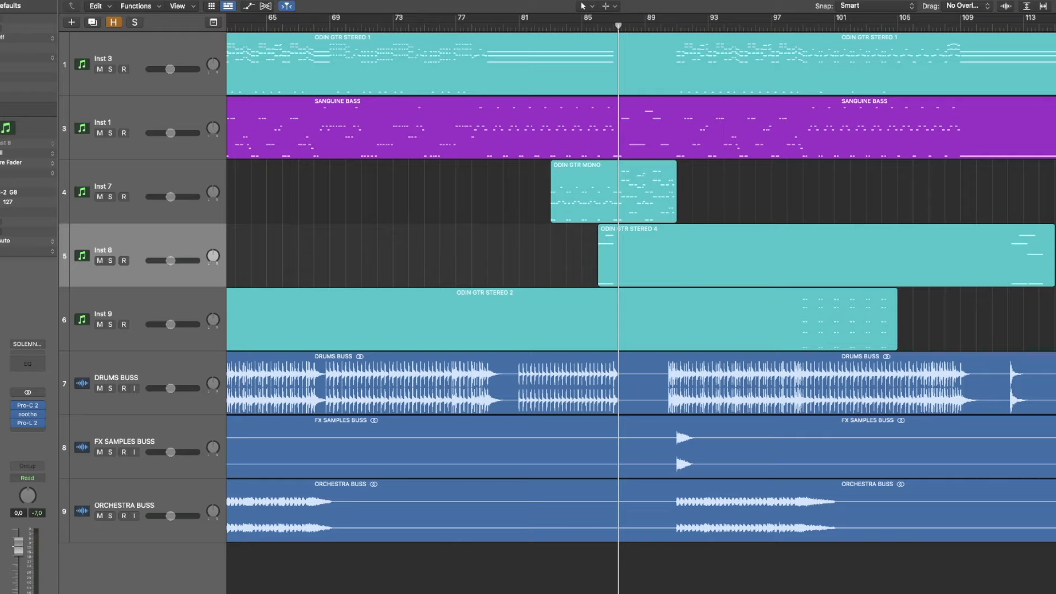
Set the playhead to bar 108 and play the arrangement's ending with the last ODIN GTR STEREO 4 notes.
{"action": "scroll", "coordinate": [642, 287], "scroll_direction": "right", "scroll_amount": 5}
{"action": "left_click_drag", "start_coordinate": [892, 26], "coordinate": [810, 26]}
{"action": "key", "text": "super+Right"}
{"action": "key", "text": "super+Right"}
{"action": "key", "text": "super+Right"}
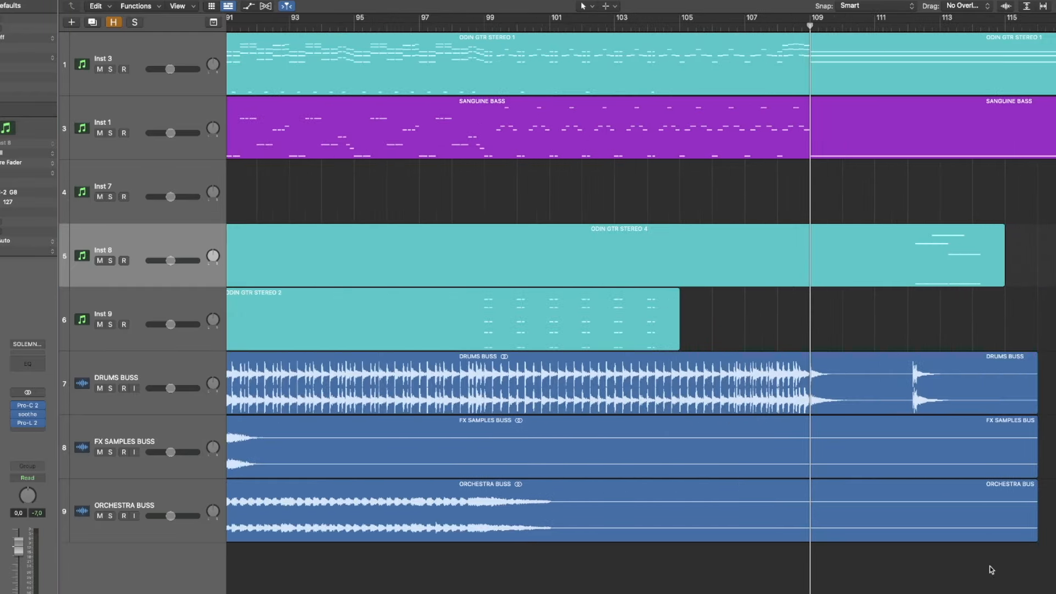
{"action": "scroll", "coordinate": [624, 248], "scroll_direction": "right", "scroll_amount": 8}
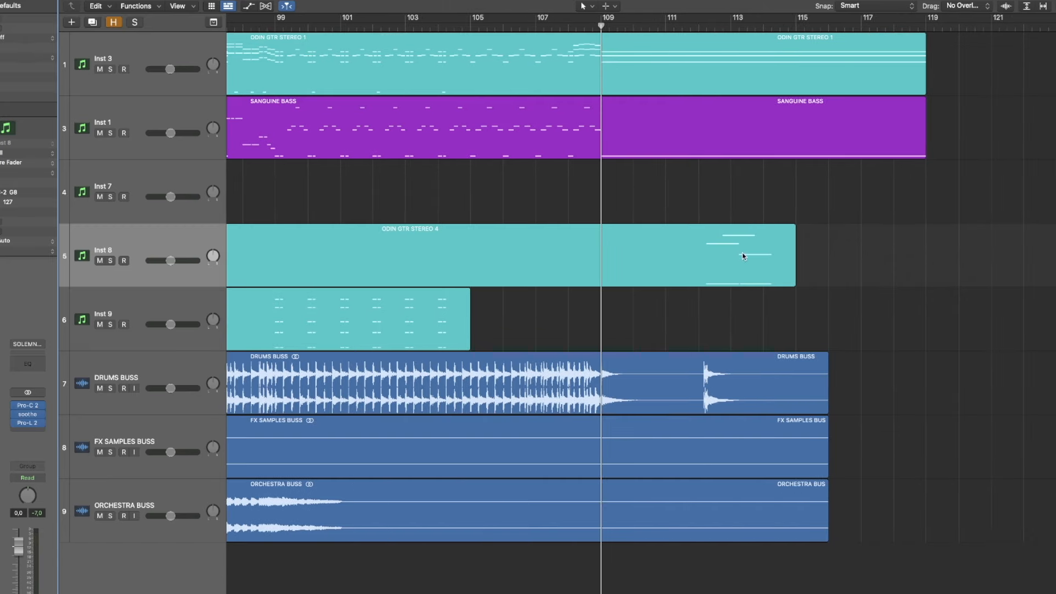
{"action": "key", "text": "comma"}
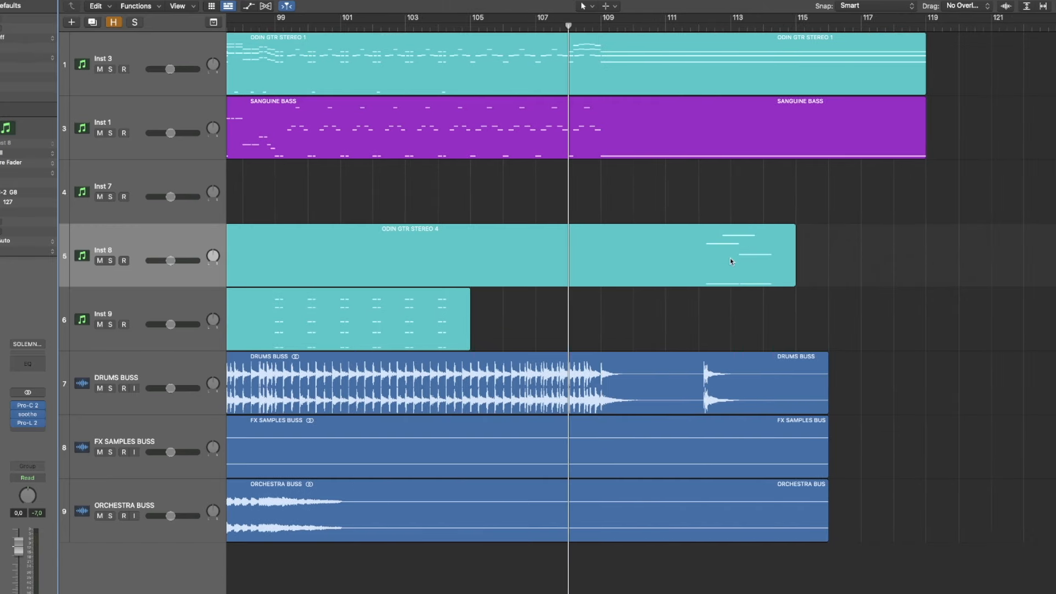
{"action": "key", "text": "space"}
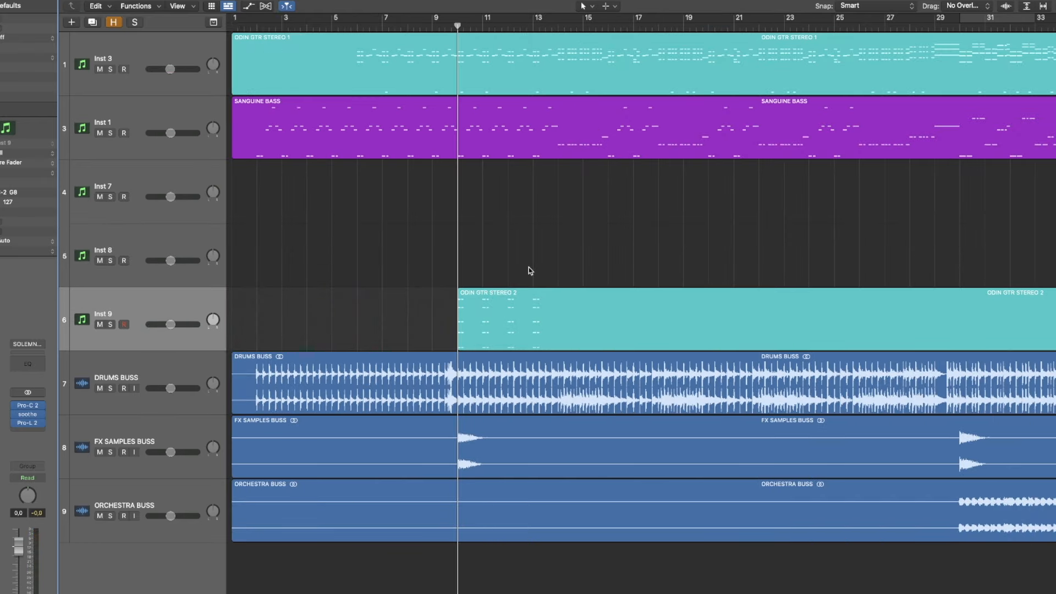
Open the ODIN GTR STEREO 2 region in the piano roll and play its layered chords in bars 10 to 13.
{"action": "left_click", "coordinate": [446, 26]}
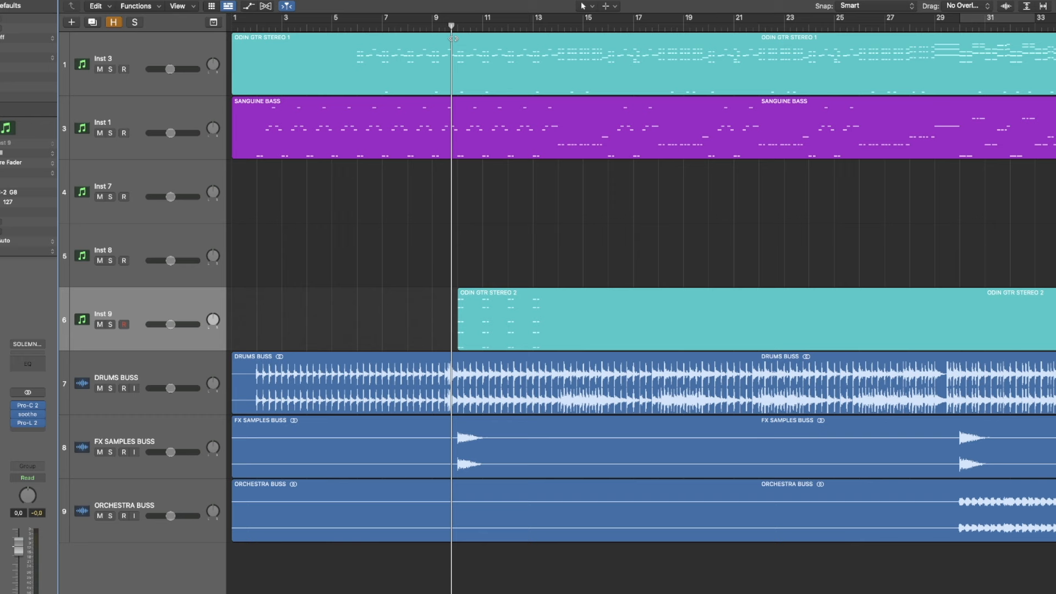
{"action": "double_click", "coordinate": [510, 323]}
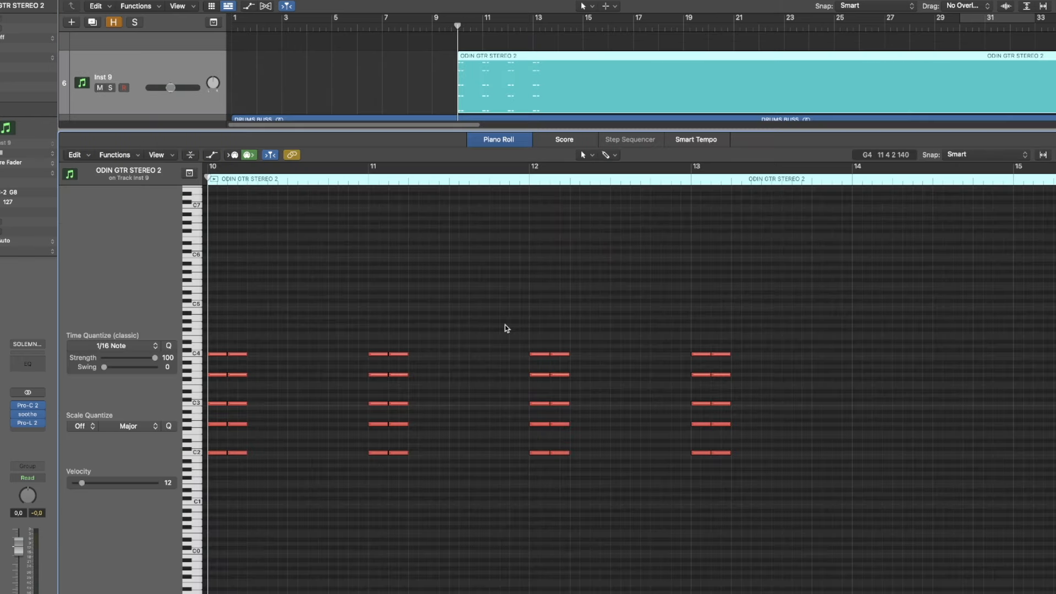
{"action": "scroll", "coordinate": [452, 324], "scroll_direction": "left", "scroll_amount": 5}
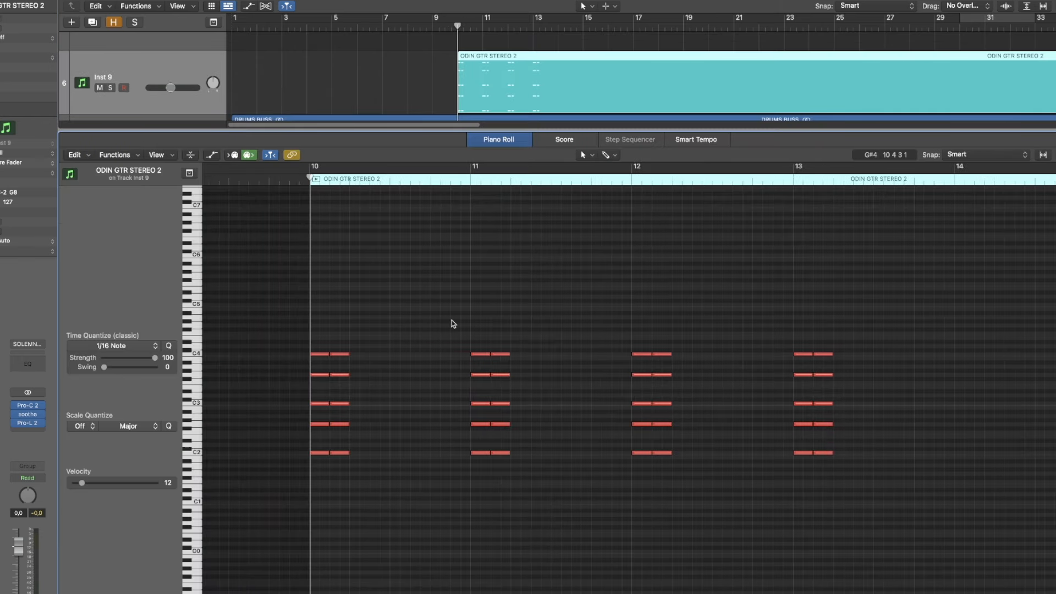
{"action": "left_click", "coordinate": [408, 27]}
{"action": "key", "text": "space"}
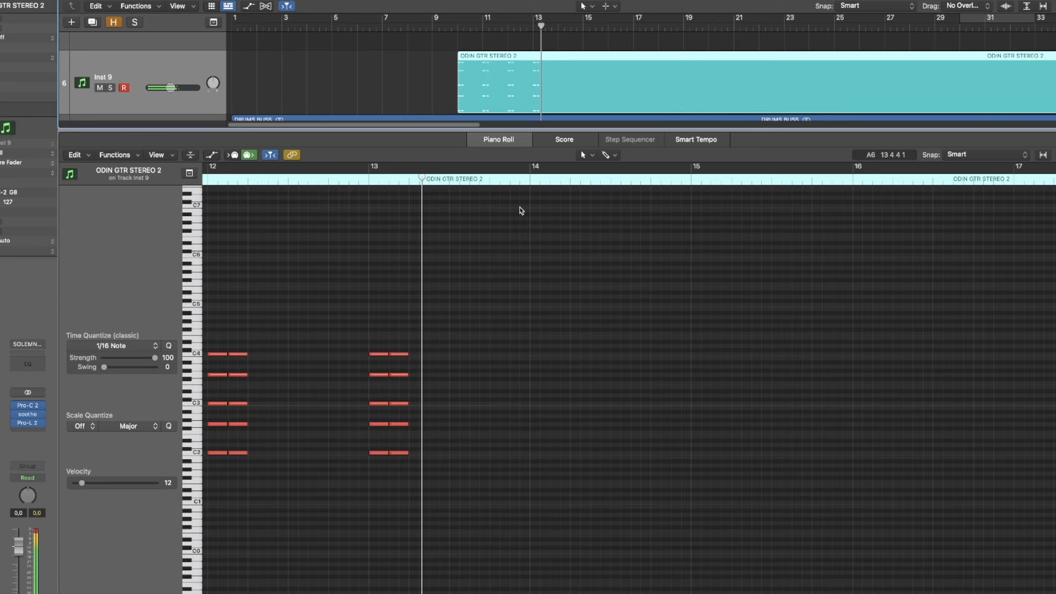
{"action": "key", "text": "space"}
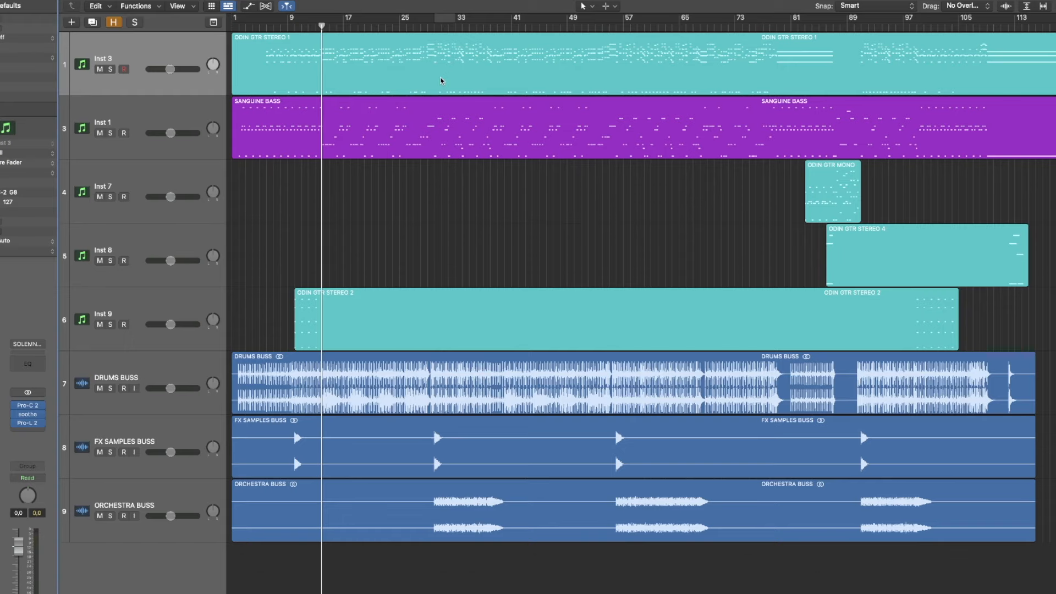
Reopen the ODIN GTR STEREO 1 region in the piano roll and view the riff around bar 14.
{"action": "double_click", "coordinate": [441, 81]}
{"action": "left_click", "coordinate": [534, 180]}
{"action": "key", "text": "super+Left"}
{"action": "key", "text": "super+Left"}
{"action": "key", "text": "super+Left"}
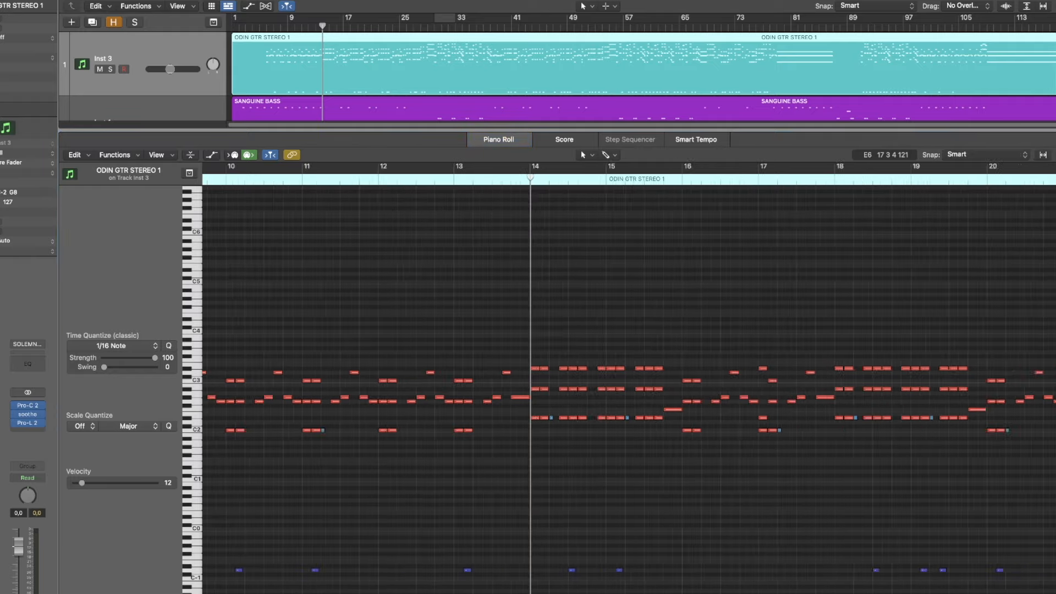
Set the playhead to bar 30 and play the ODIN GTR STEREO 1 chords and low keyswitch notes through bar 34.
{"action": "scroll", "coordinate": [628, 380], "scroll_direction": "right", "scroll_amount": 20}
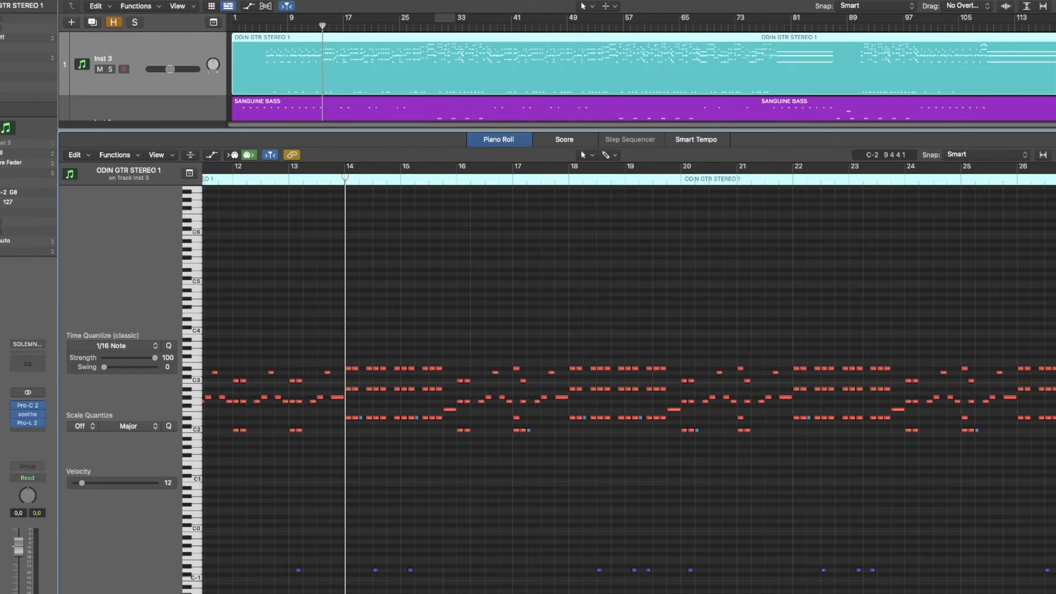
{"action": "left_click", "coordinate": [367, 179]}
{"action": "key", "text": "super+Right"}
{"action": "key", "text": "super+Right"}
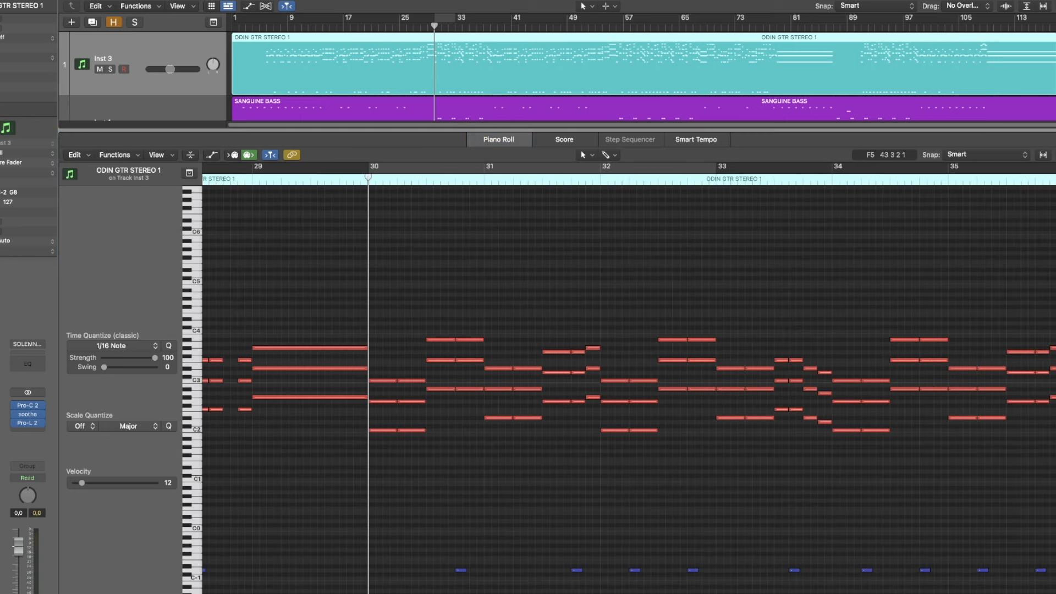
{"action": "scroll", "coordinate": [628, 380], "scroll_direction": "right", "scroll_amount": 3}
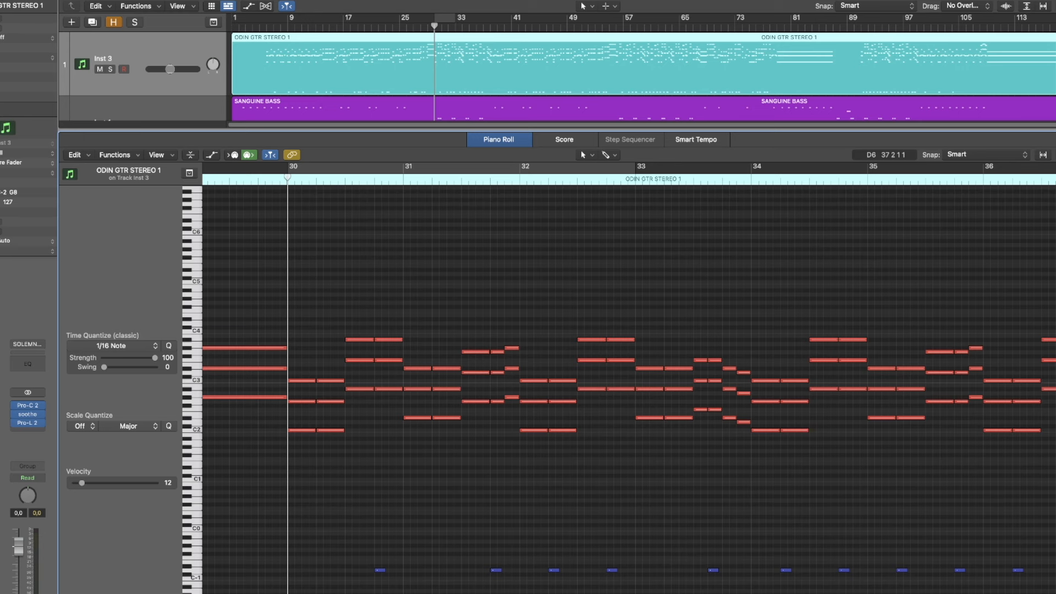
{"action": "key", "text": "super+Right"}
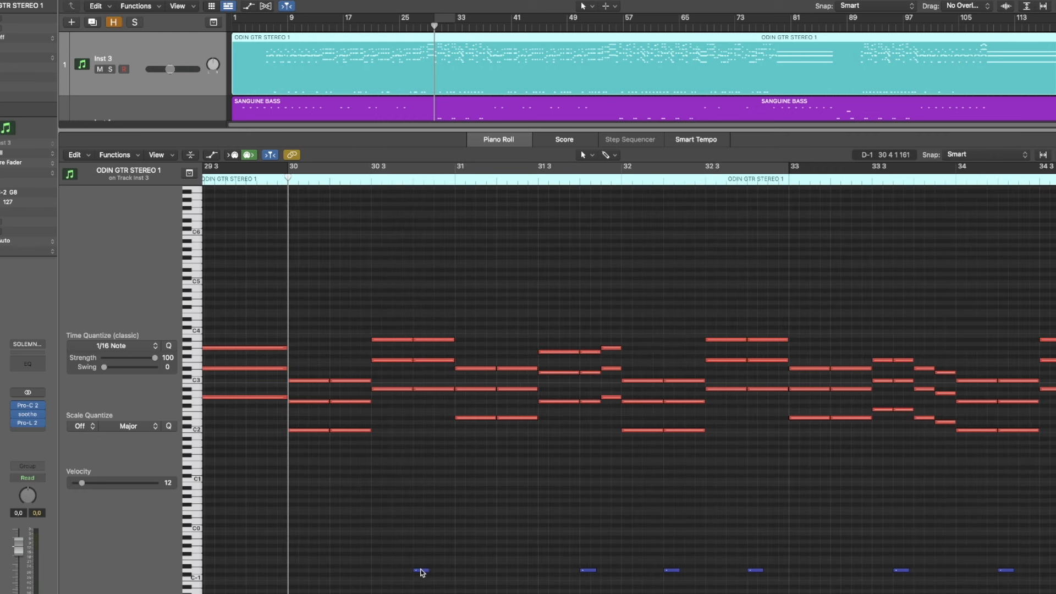
{"action": "left_click", "coordinate": [421, 571]}
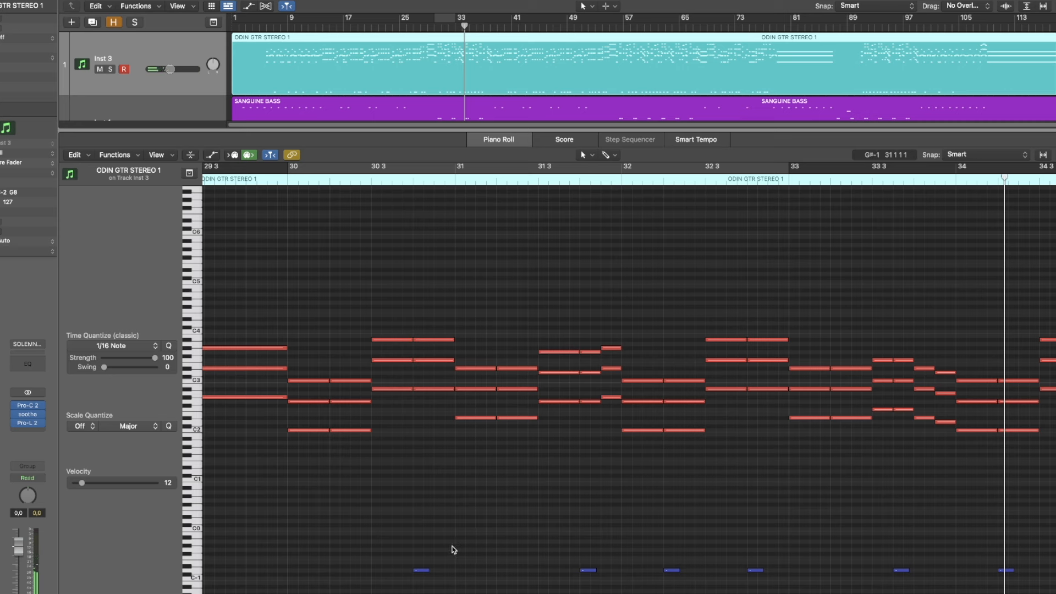
Copy the low keyswitch note in bar 30 and paste it at beat 2 of bars 30, 31 and 33.
{"action": "left_click", "coordinate": [421, 570]}
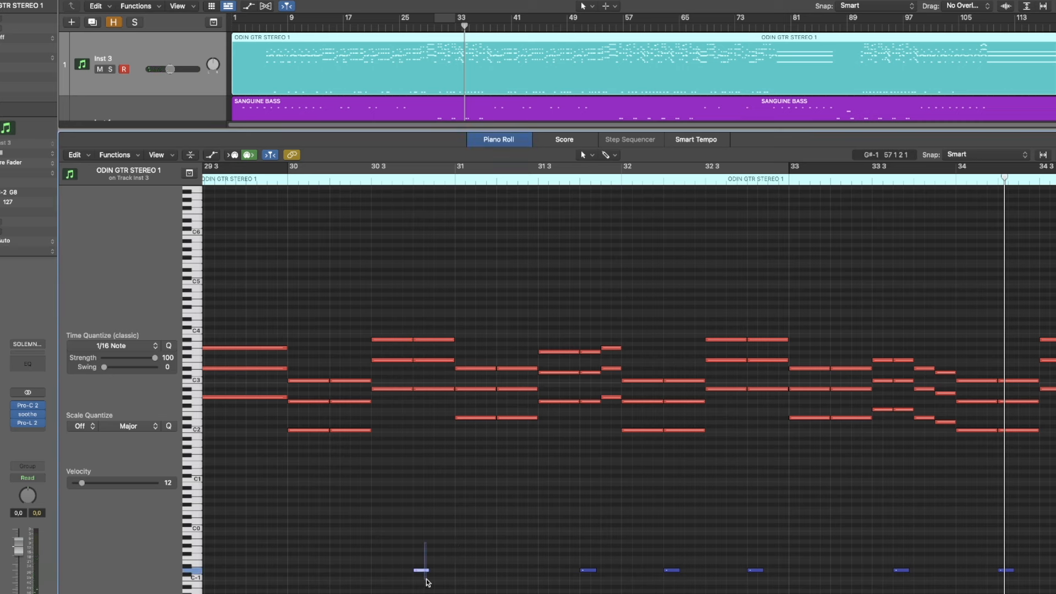
{"action": "left_click", "coordinate": [331, 179]}
{"action": "key", "text": "super+v"}
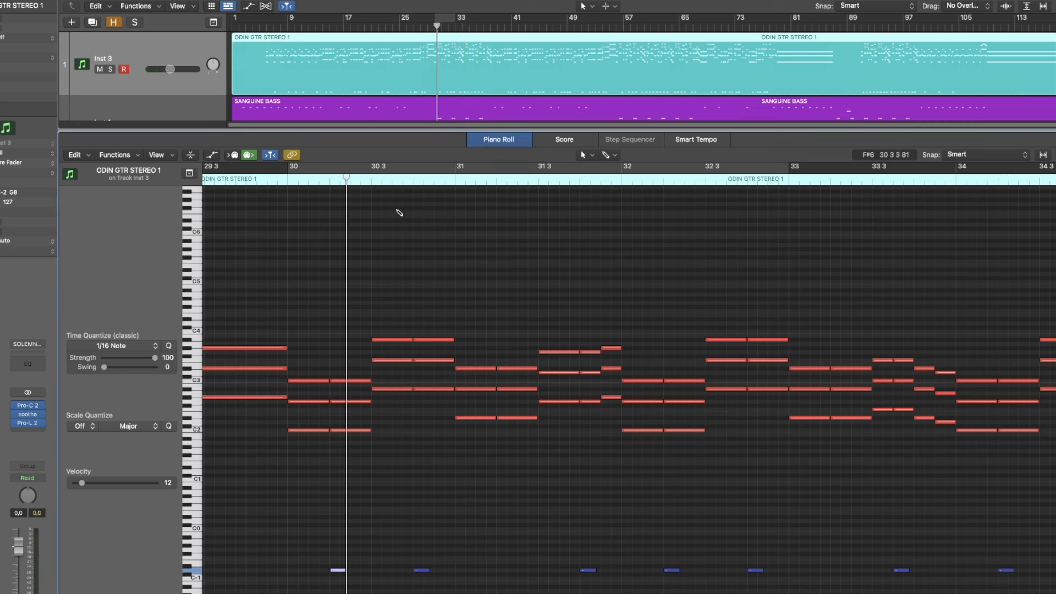
{"action": "left_click", "coordinate": [497, 179]}
{"action": "key", "text": "super+v"}
{"action": "left_click", "coordinate": [831, 179]}
{"action": "key", "text": "super+v"}
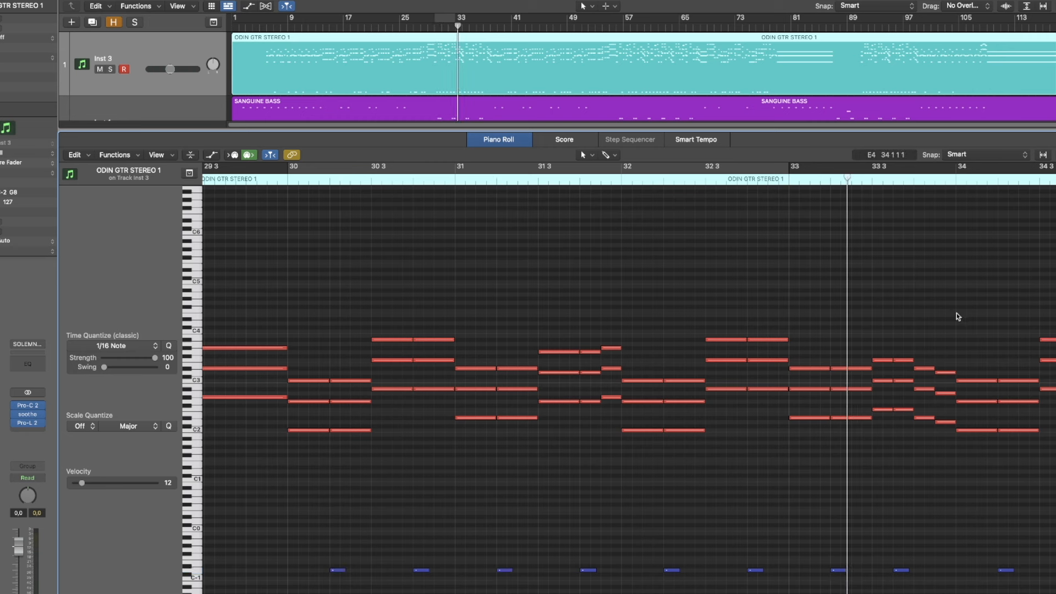
Play the edited chord section from bar 30, then close the piano roll and return to the full arrangement.
{"action": "left_click", "coordinate": [285, 180]}
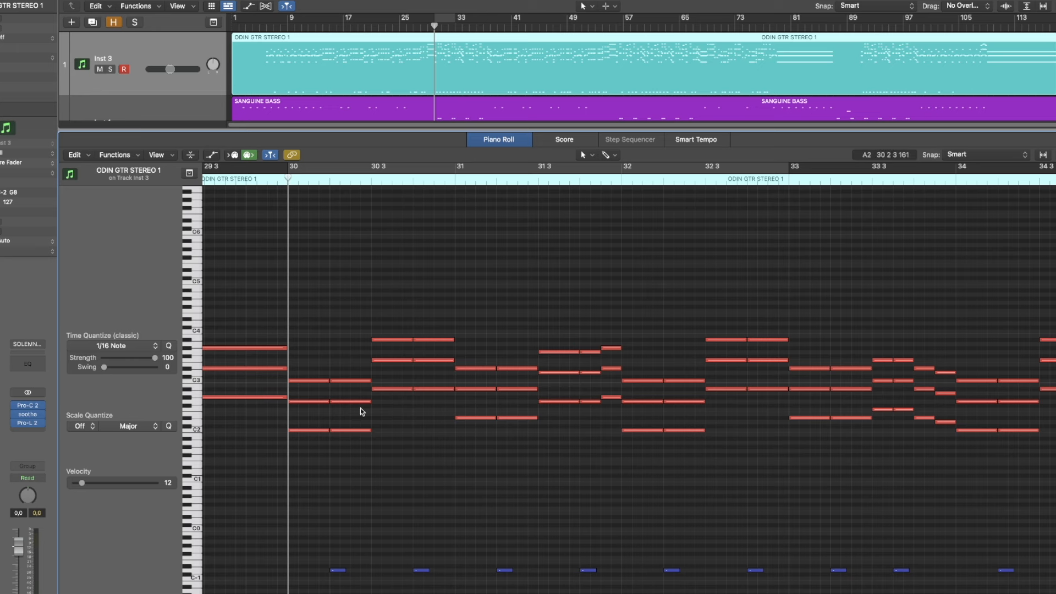
{"action": "key", "text": "space"}
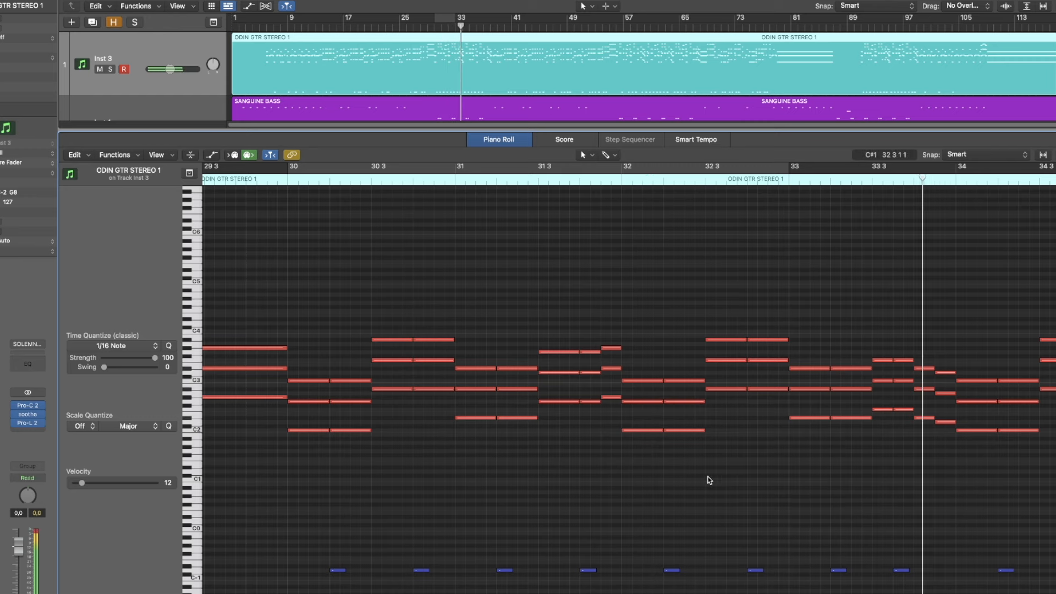
{"action": "key", "text": "e"}
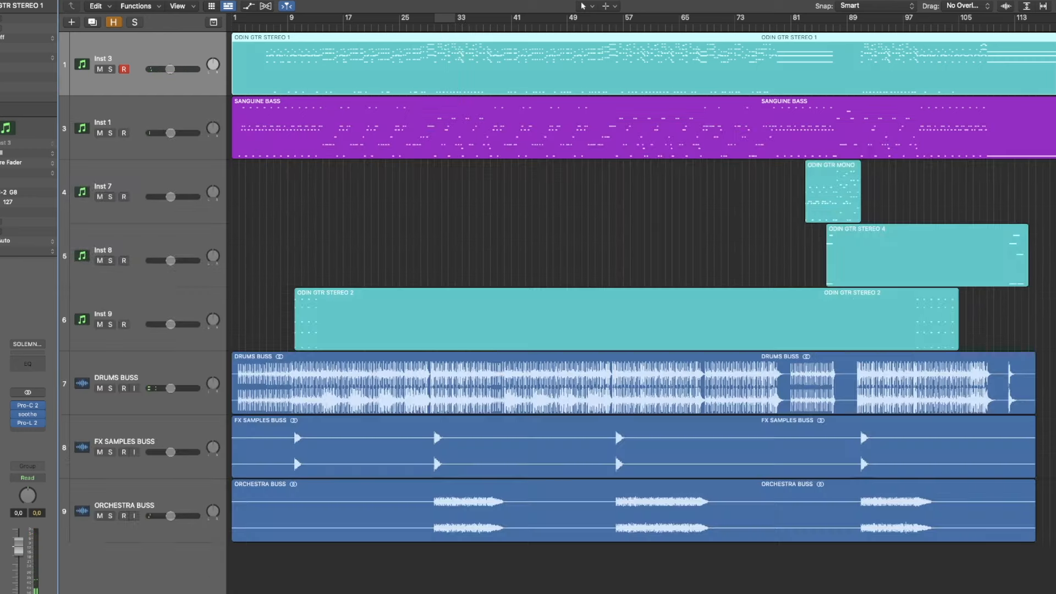
{"action": "left_click", "coordinate": [437, 249]}
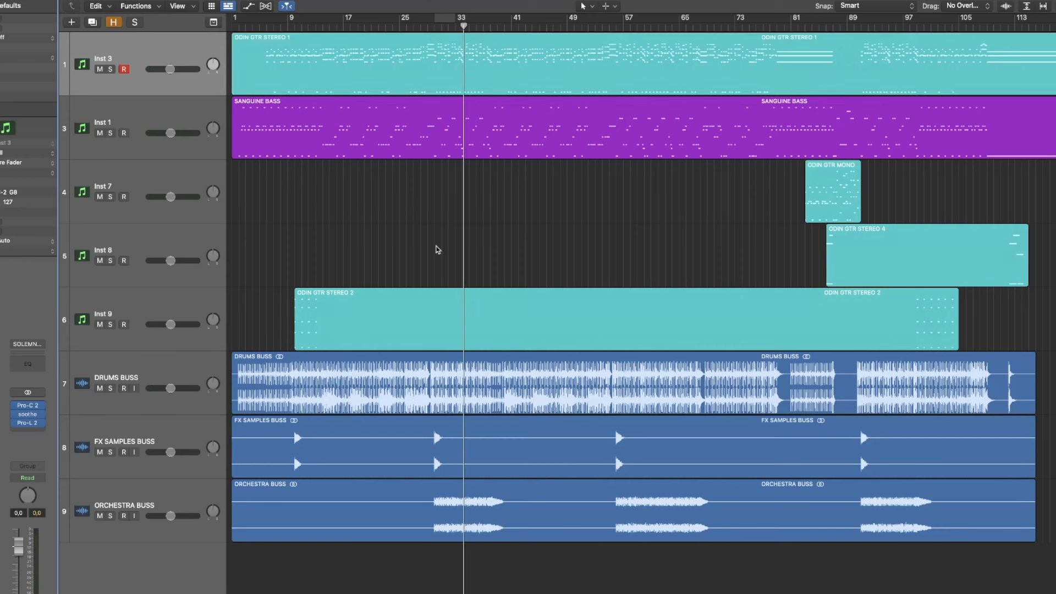